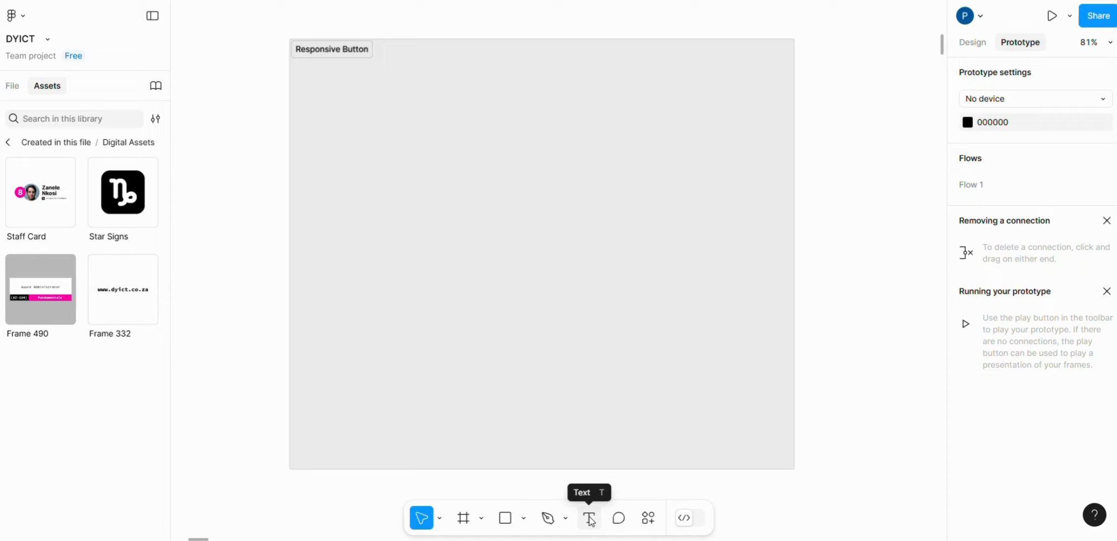
- Add the text "Button" inside the Responsive Button section and wrap it in an auto layout frame
click(589, 519)
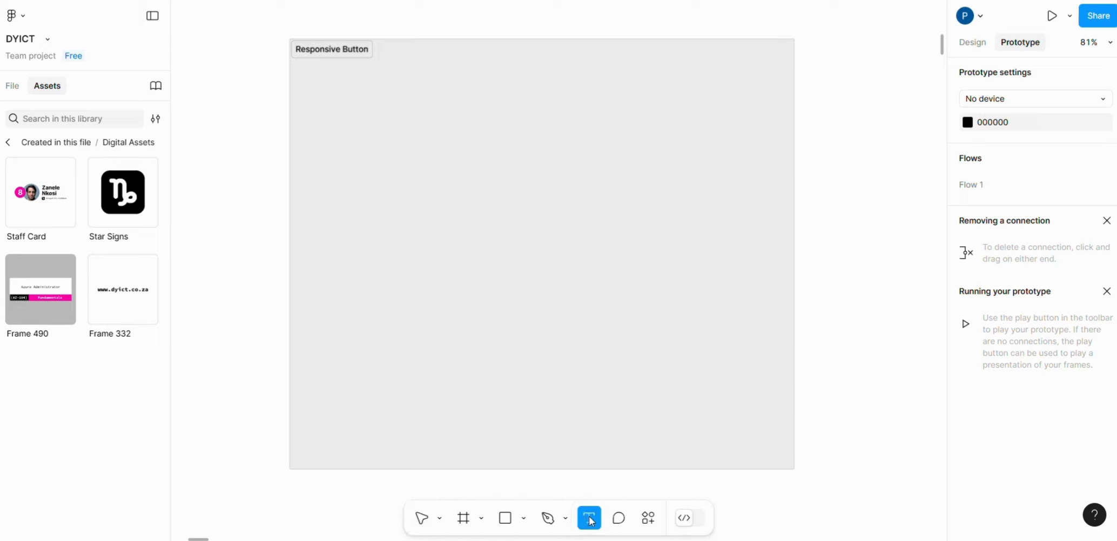
click(502, 234)
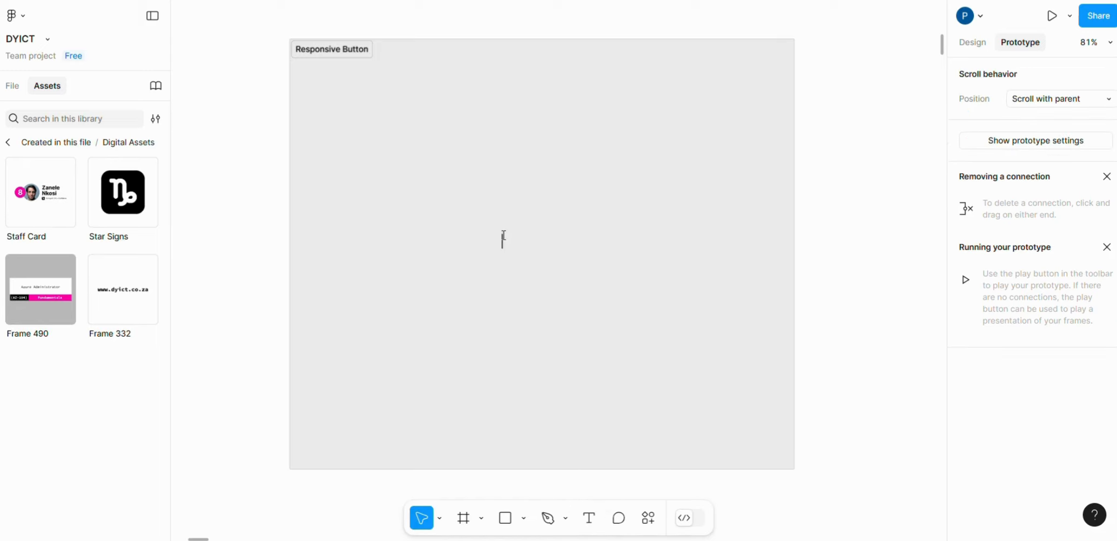
text(N)
key(BackSpace)
text(Button)
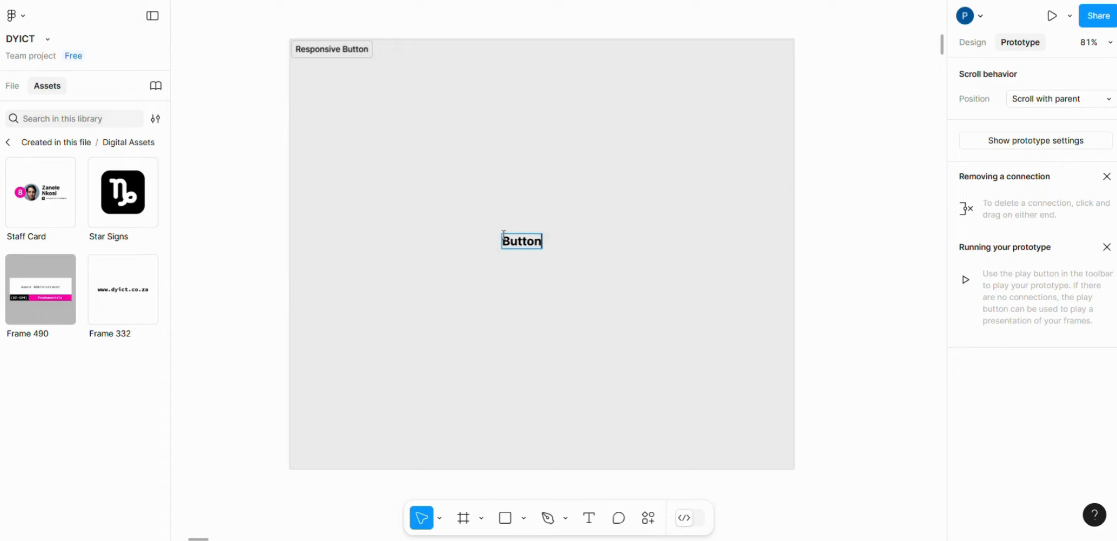
key(Escape)
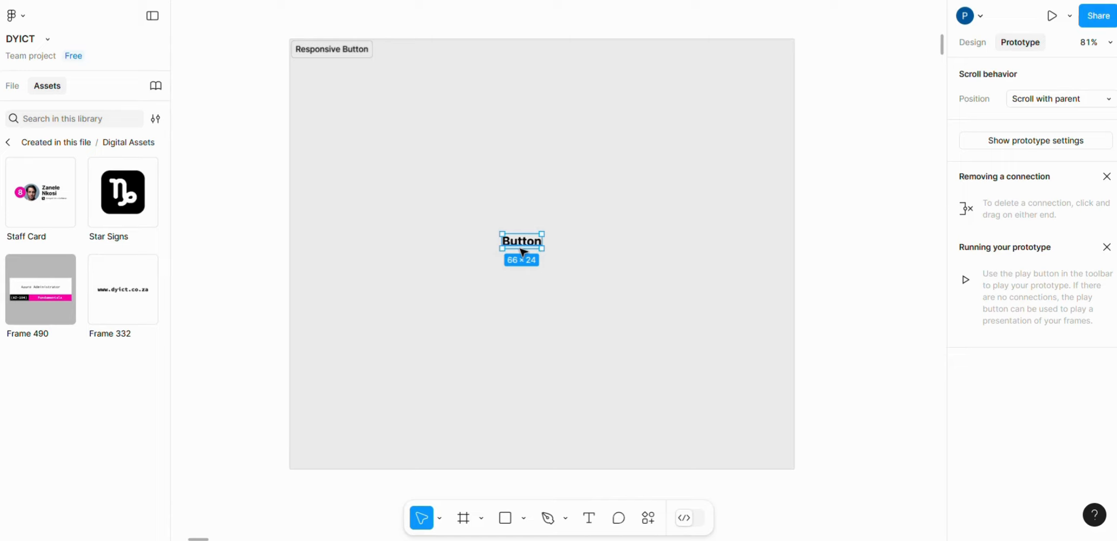
key(shift+a)
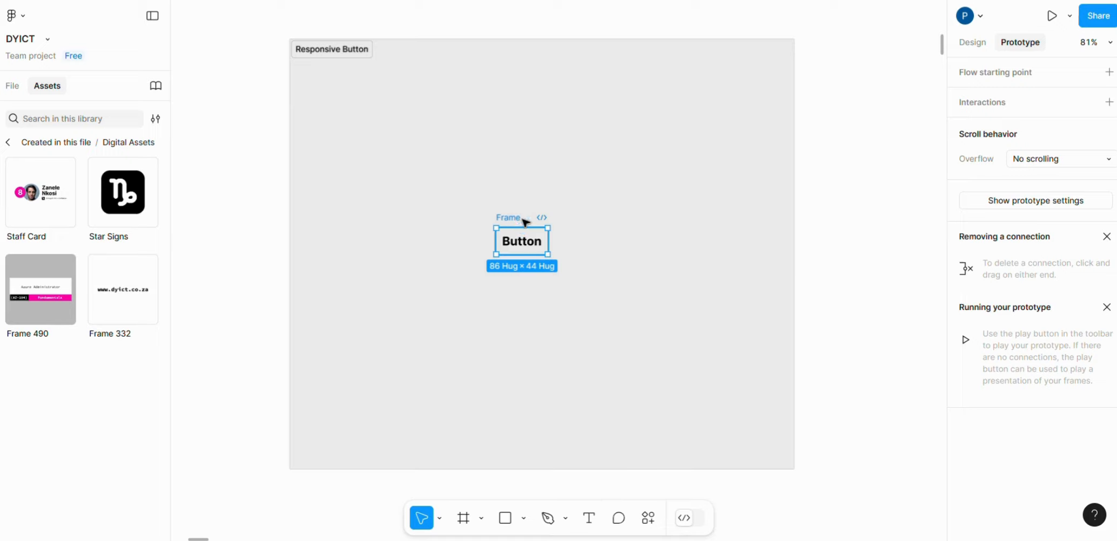
- Set the frame's corner radius to 10 and its horizontal padding to 30
click(972, 43)
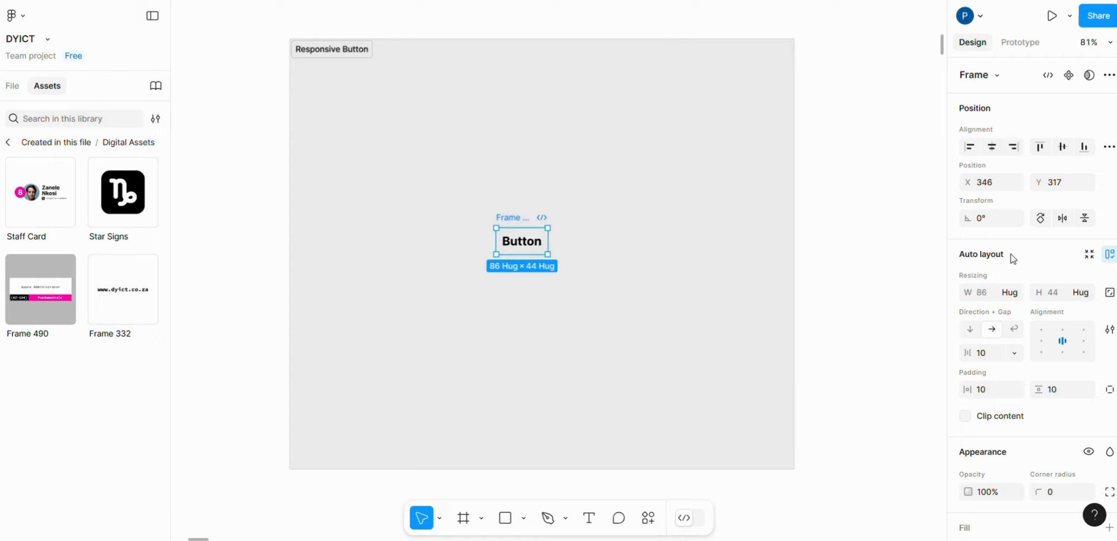
scroll(1011, 254, down, 3)
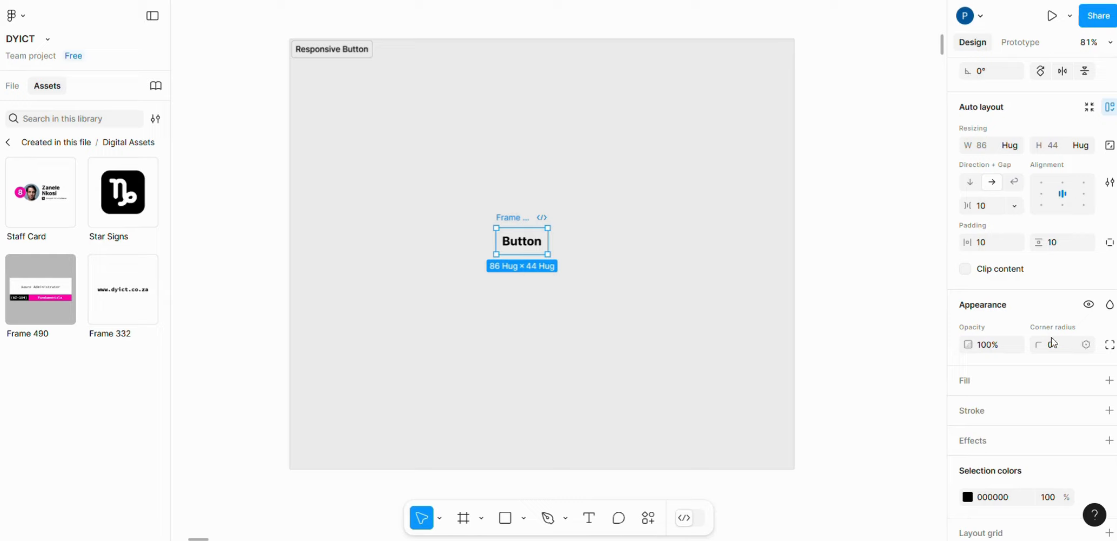
click(1057, 352)
text(10)
key(Return)
click(983, 244)
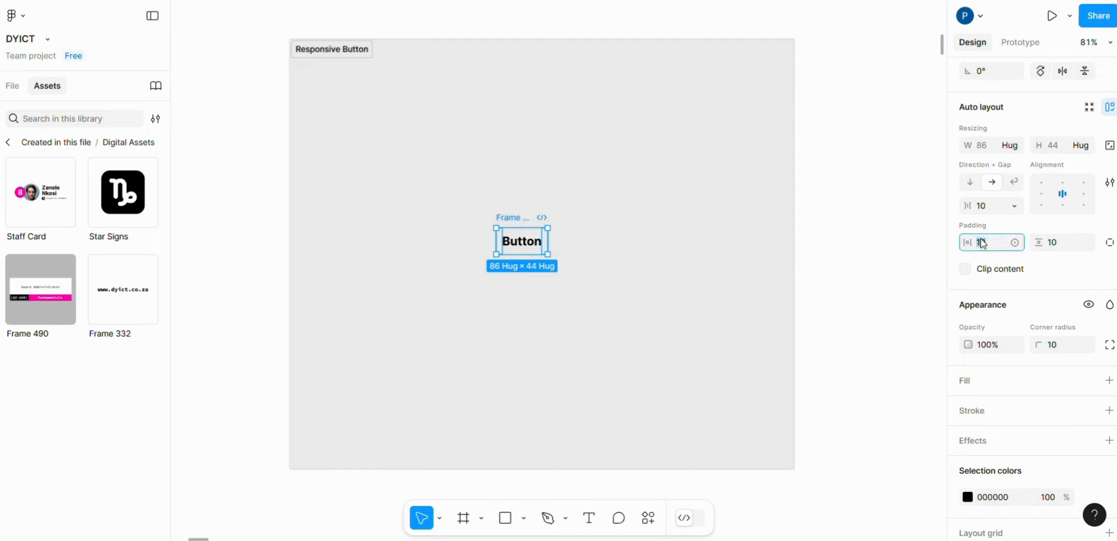
text(30)
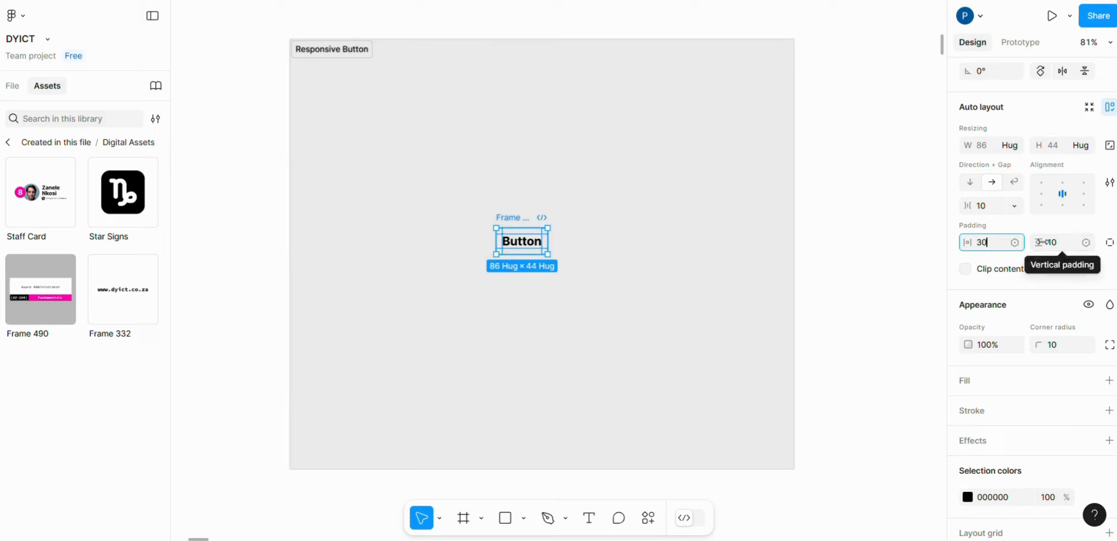
click(1054, 242)
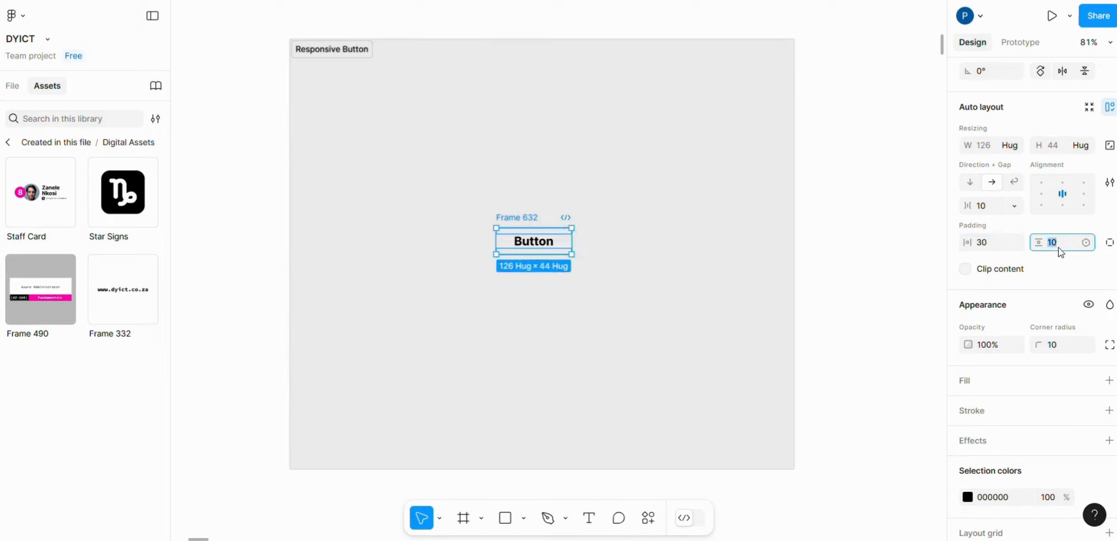
- Fill the button frame with pink FF00A6 and add a drop shadow effect to it
scroll(1060, 252, down, 2)
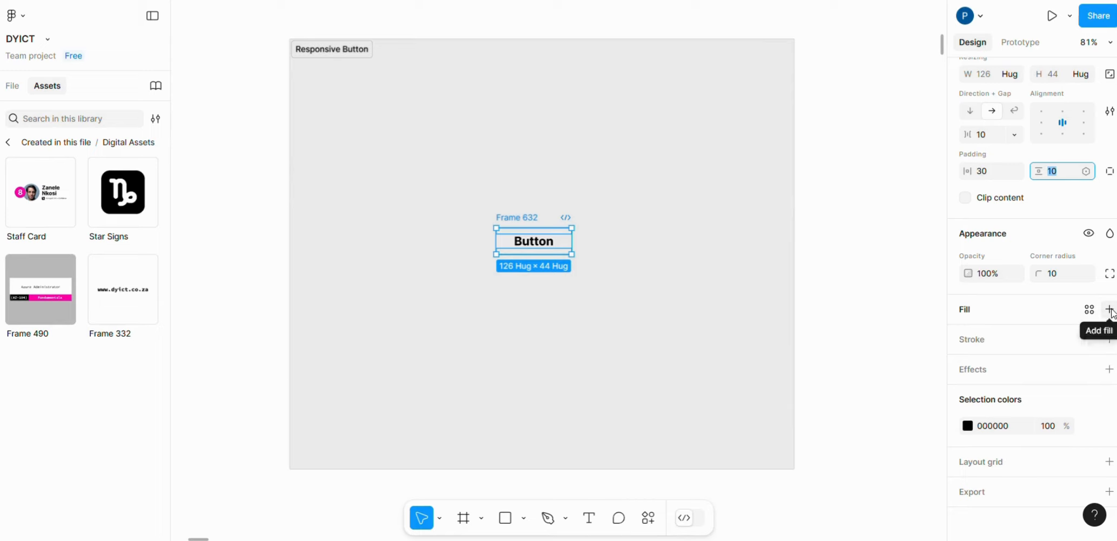
click(1110, 311)
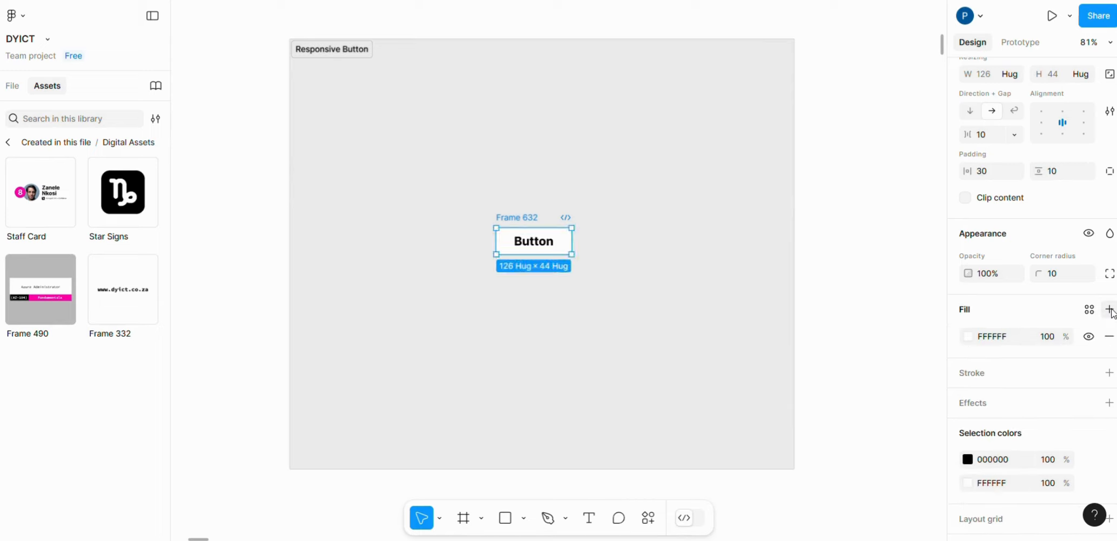
drag(513, 218, 501, 182)
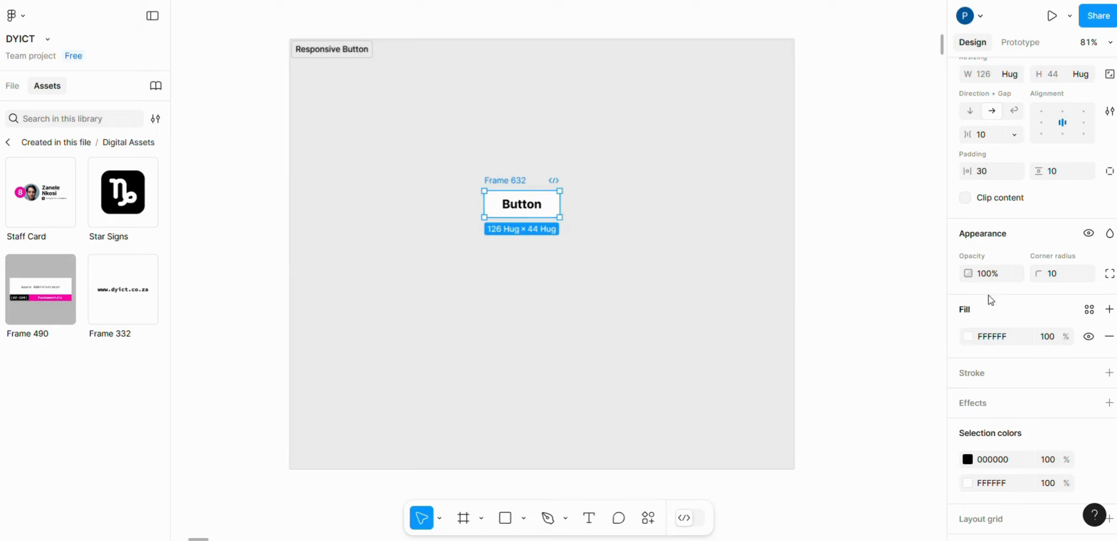
click(967, 337)
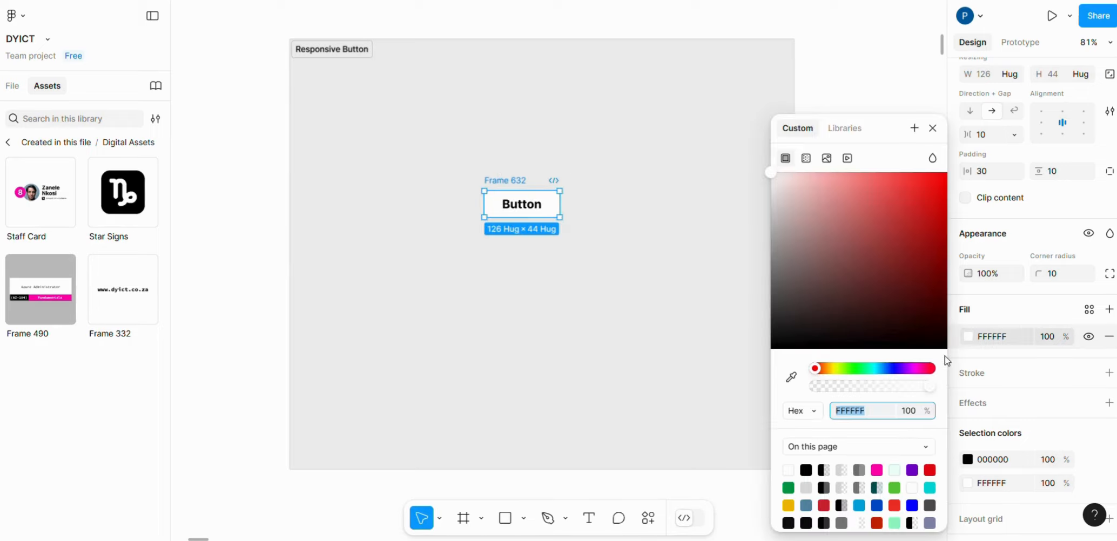
click(877, 470)
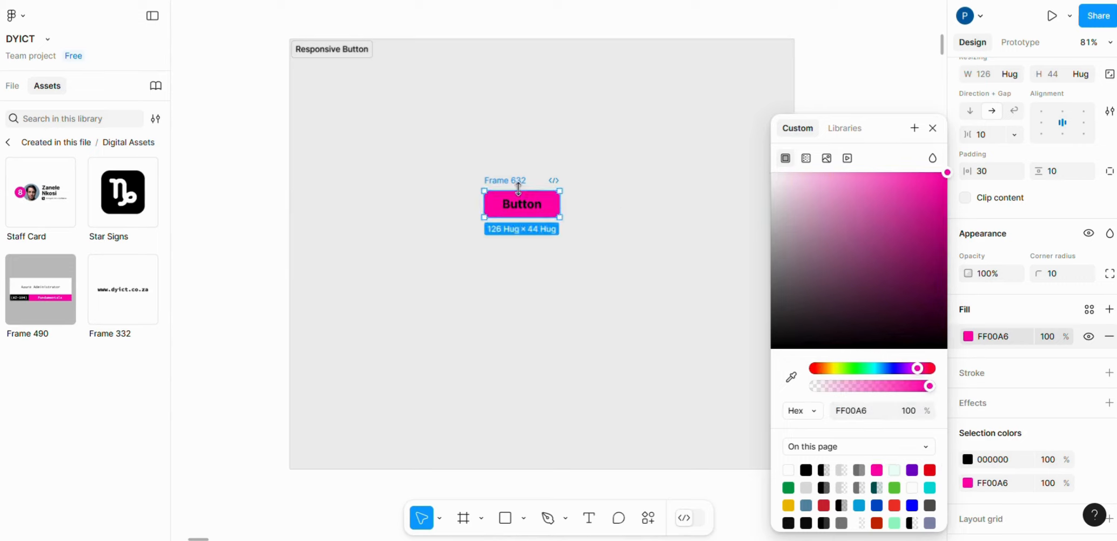
drag(518, 181, 501, 157)
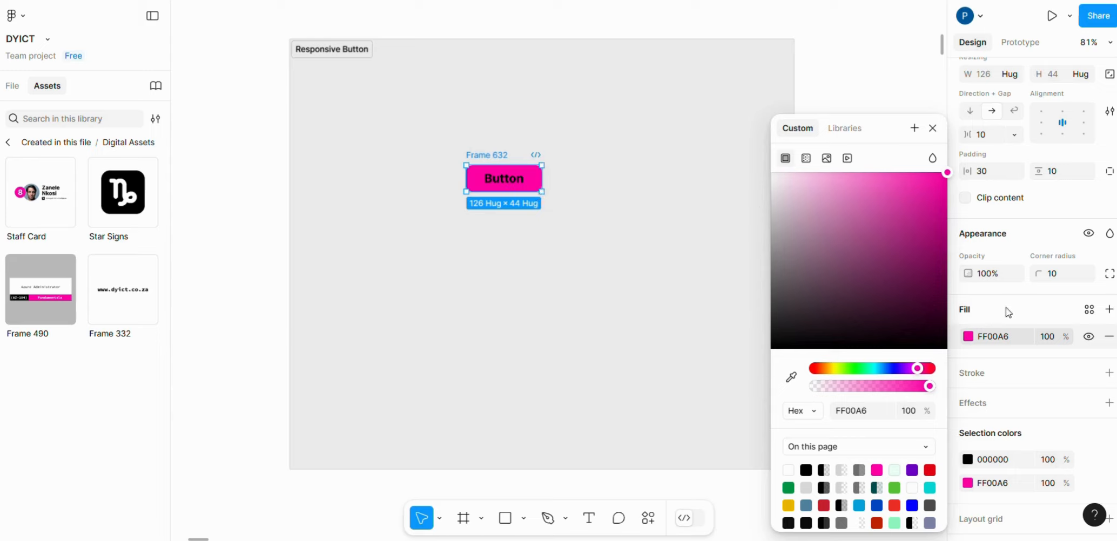
click(997, 402)
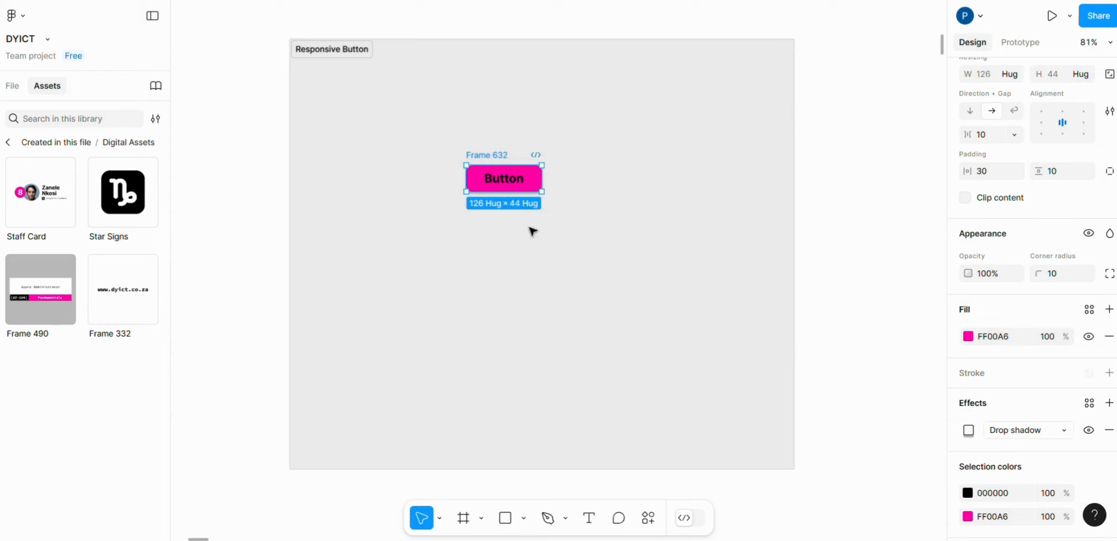
- Change the button label's text colour to white FFFFFF
click(504, 178)
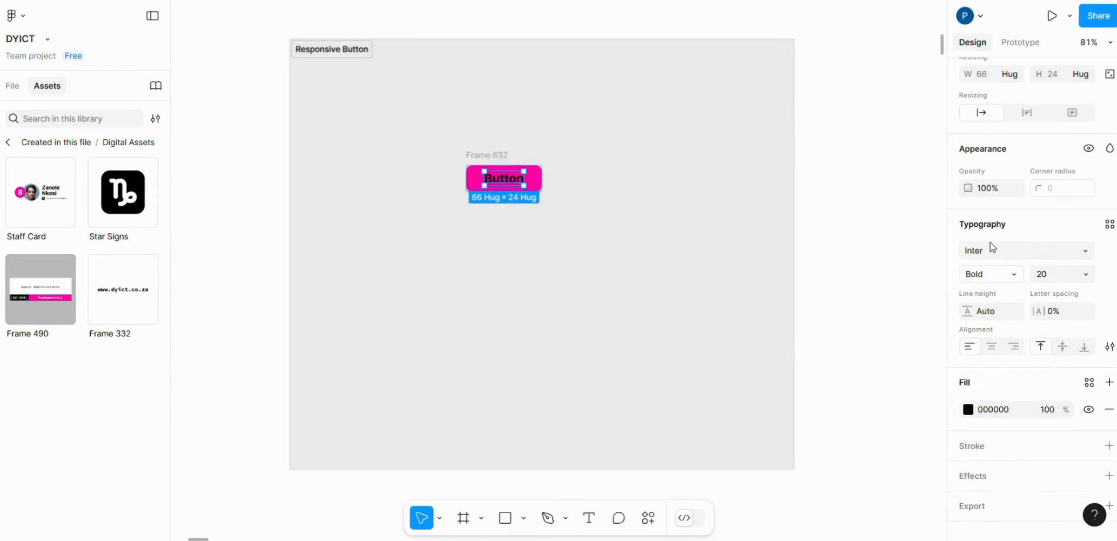
click(1085, 255)
click(1084, 254)
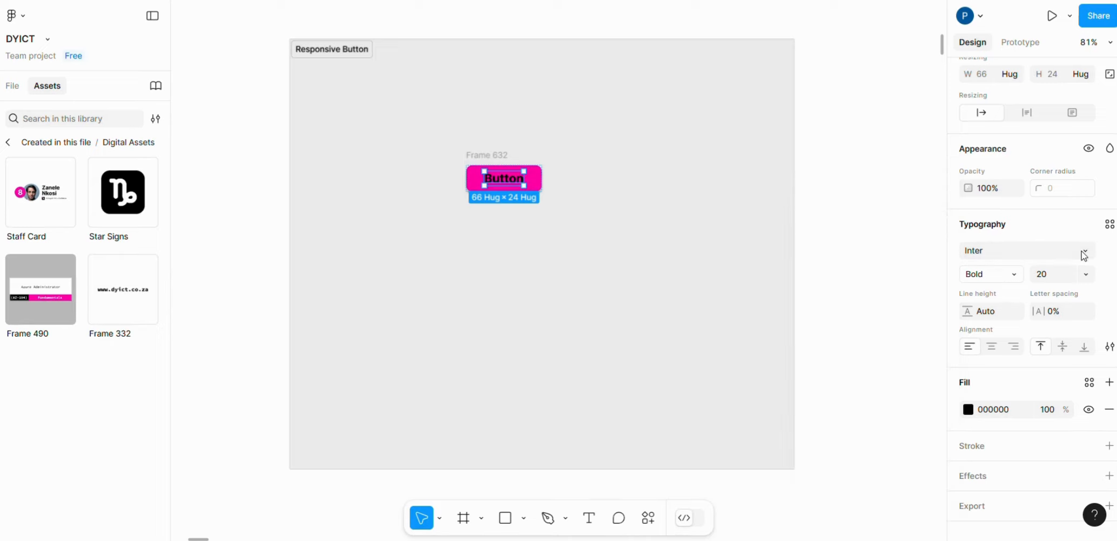
click(1008, 275)
click(1011, 256)
click(970, 411)
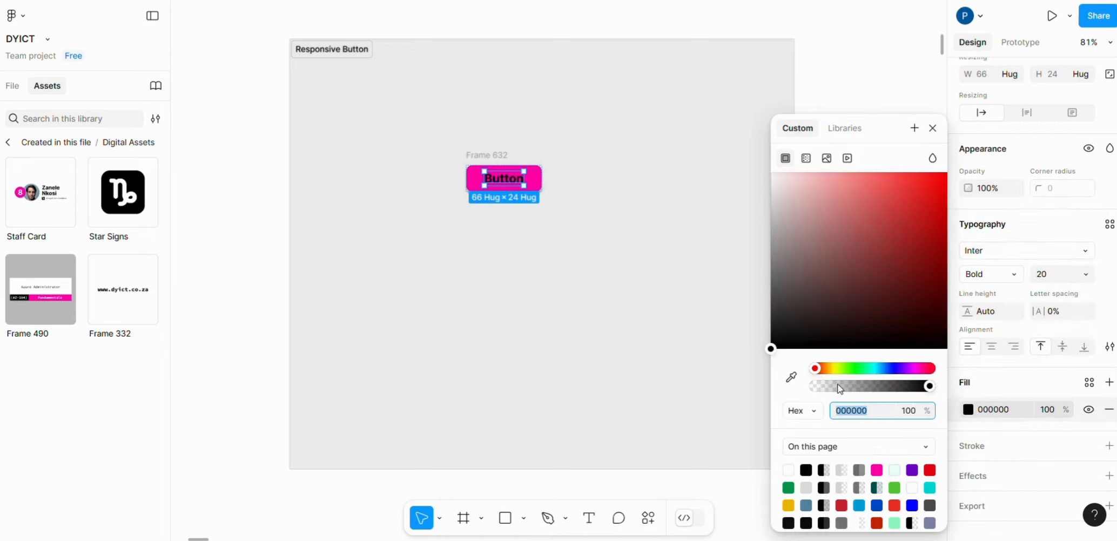
click(789, 469)
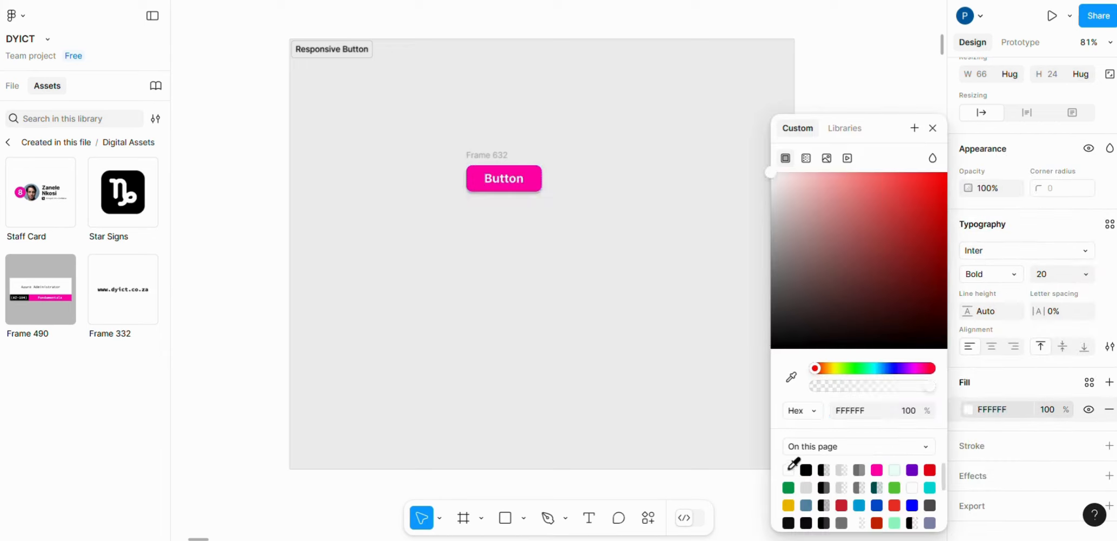
click(482, 238)
- Remove the drop shadow from the button frame and shift the frame slightly upward
scroll(446, 144, up, 5)
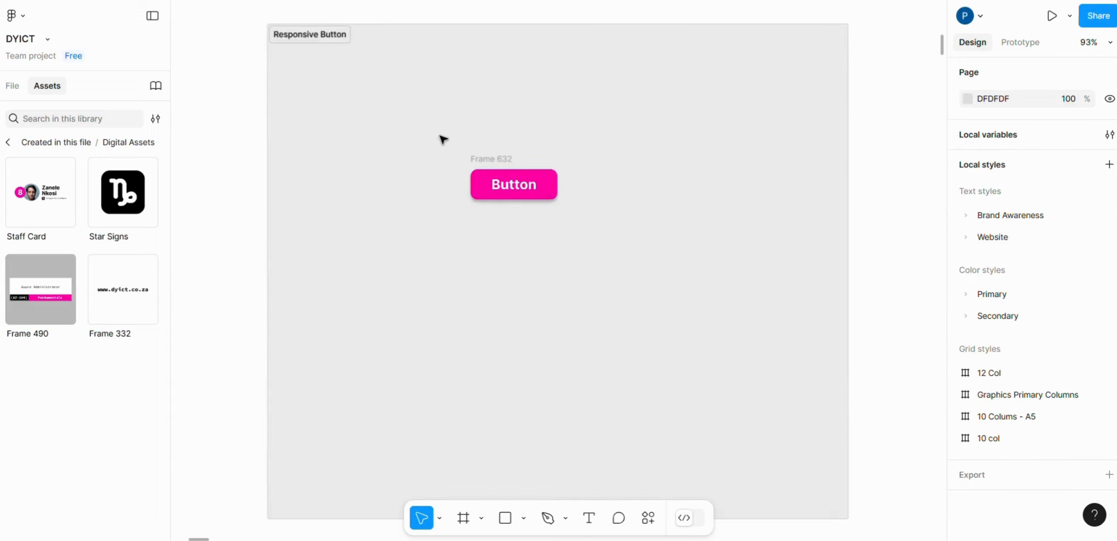
click(508, 168)
scroll(1082, 361, down, 6)
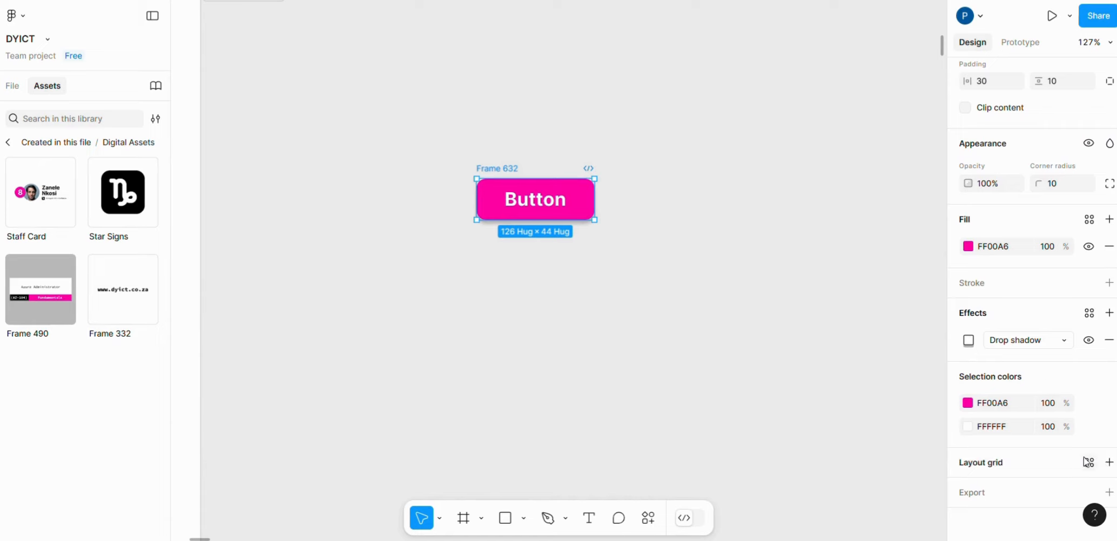
click(1109, 340)
drag(508, 166, 505, 145)
click(702, 177)
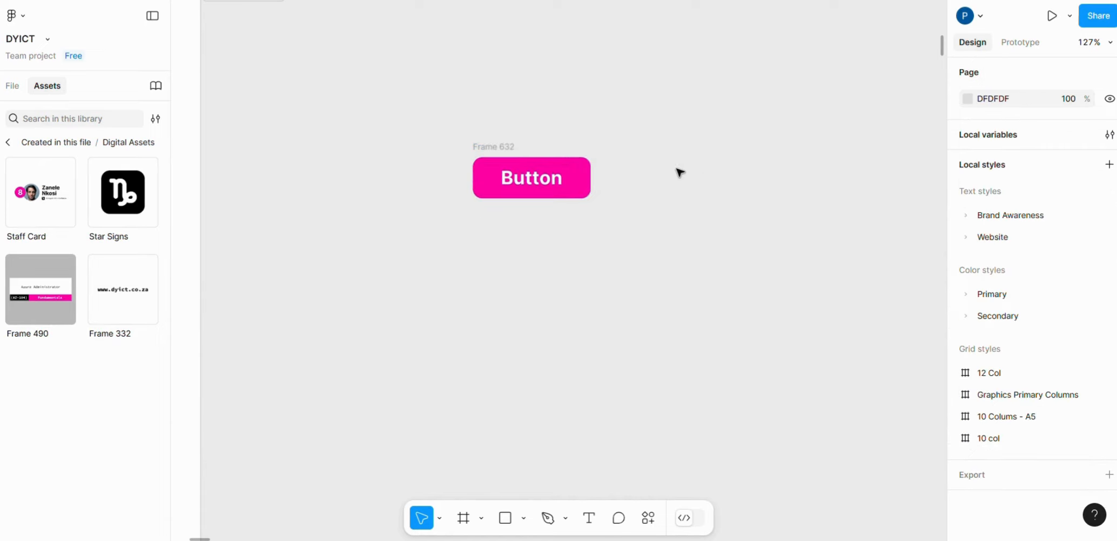
- Rename the button's frame as "Primary_button" and select it
click(549, 179)
click(495, 143)
text(Primary)
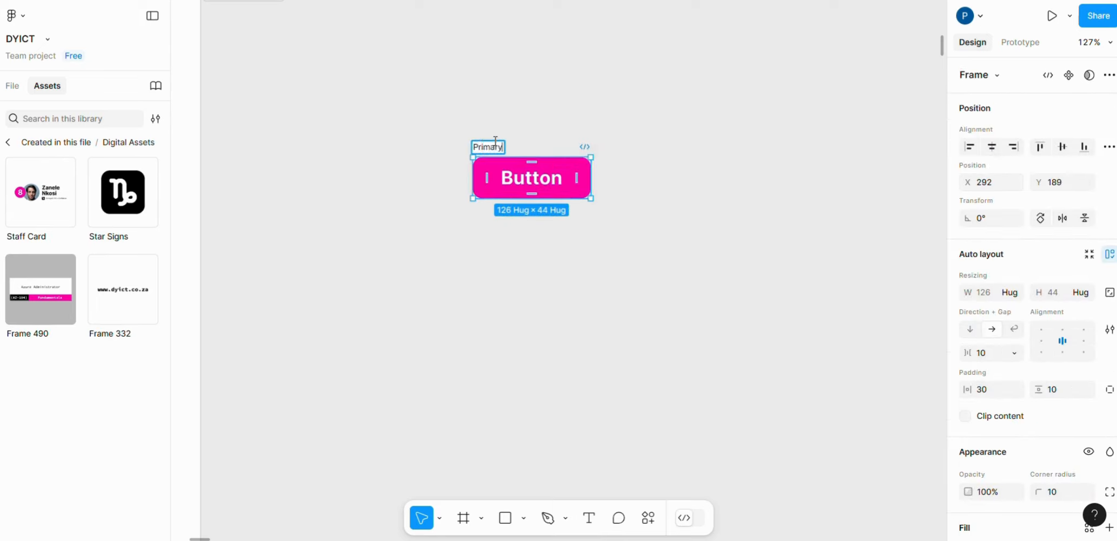
text(_button)
click(512, 113)
click(680, 155)
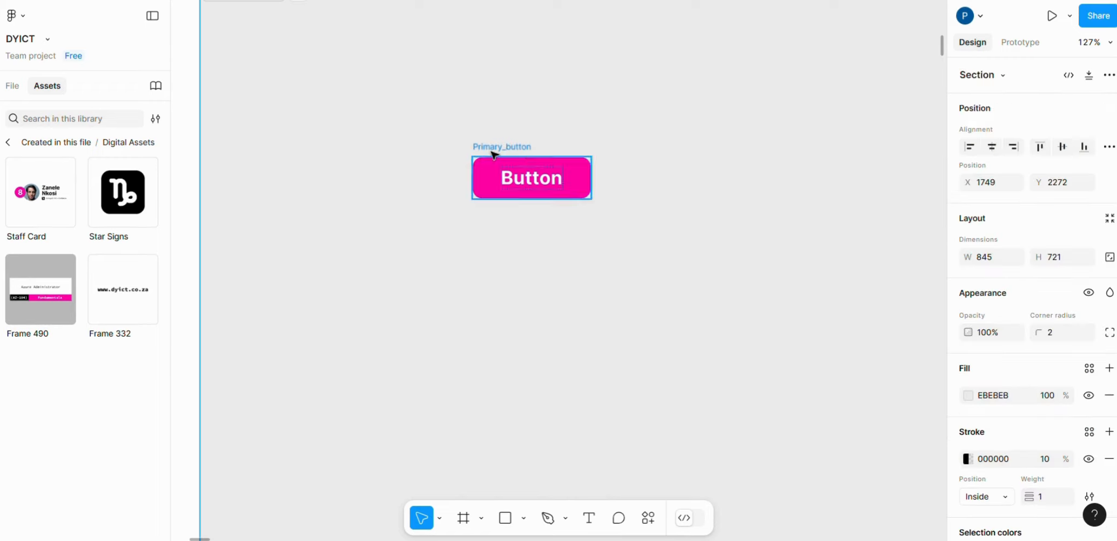
click(464, 152)
click(511, 145)
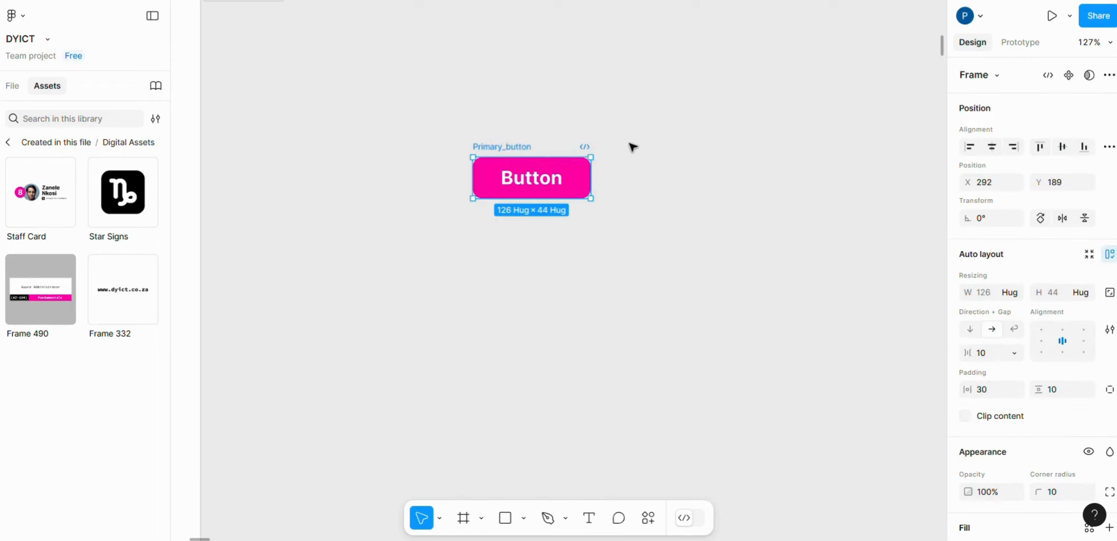
- Replace the button's label with "Type anything" to test how the frame resizes
double_click(559, 183)
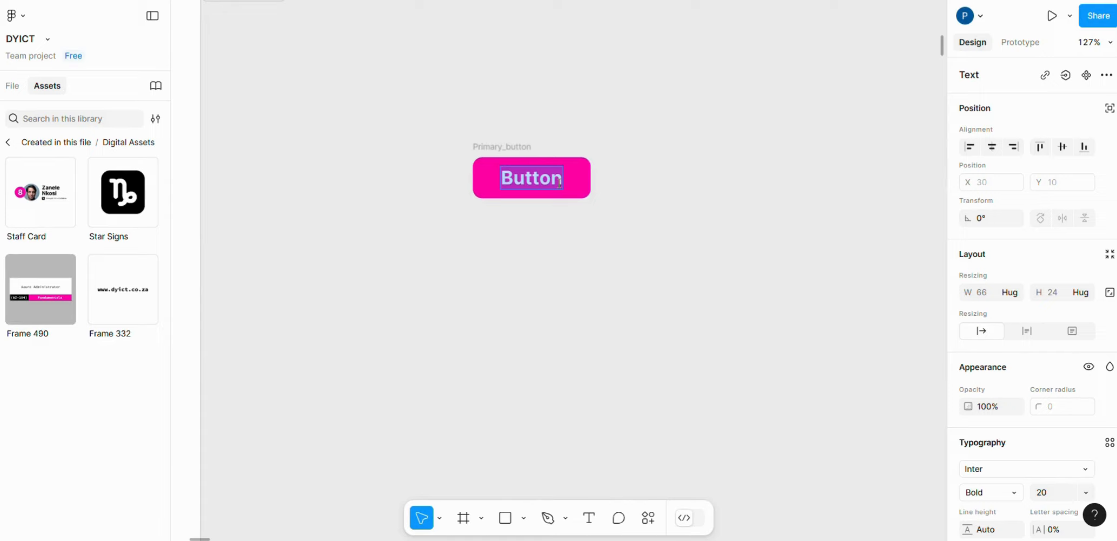
key(BackSpace)
text(Ty)
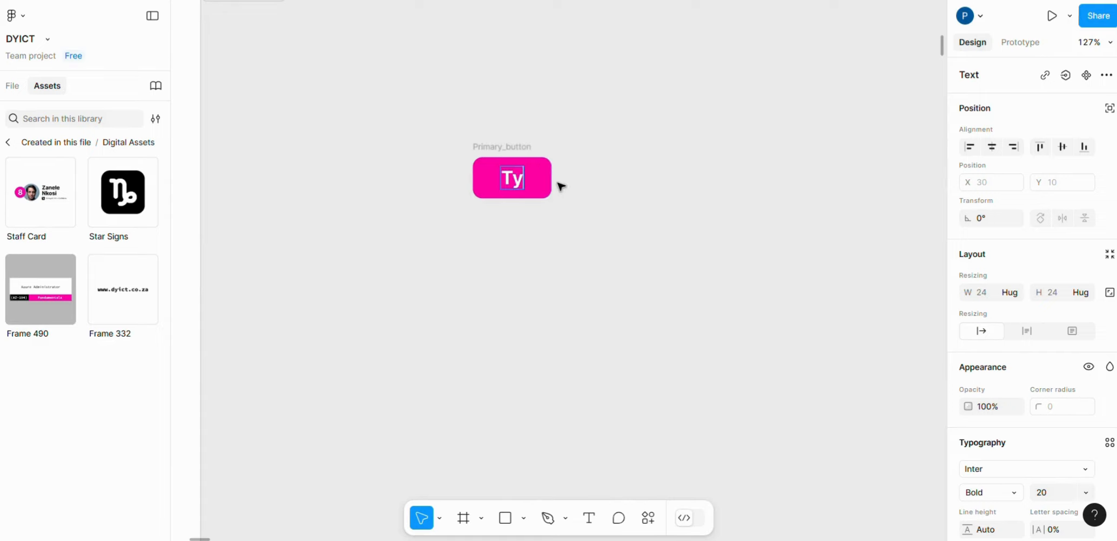
text(pe anythi)
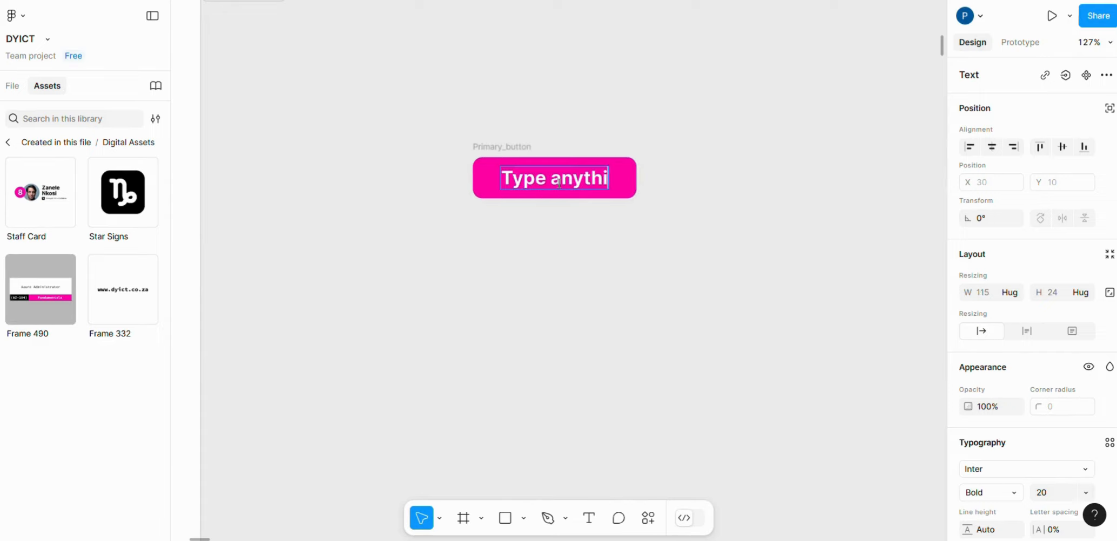
text(ng)
key(Escape)
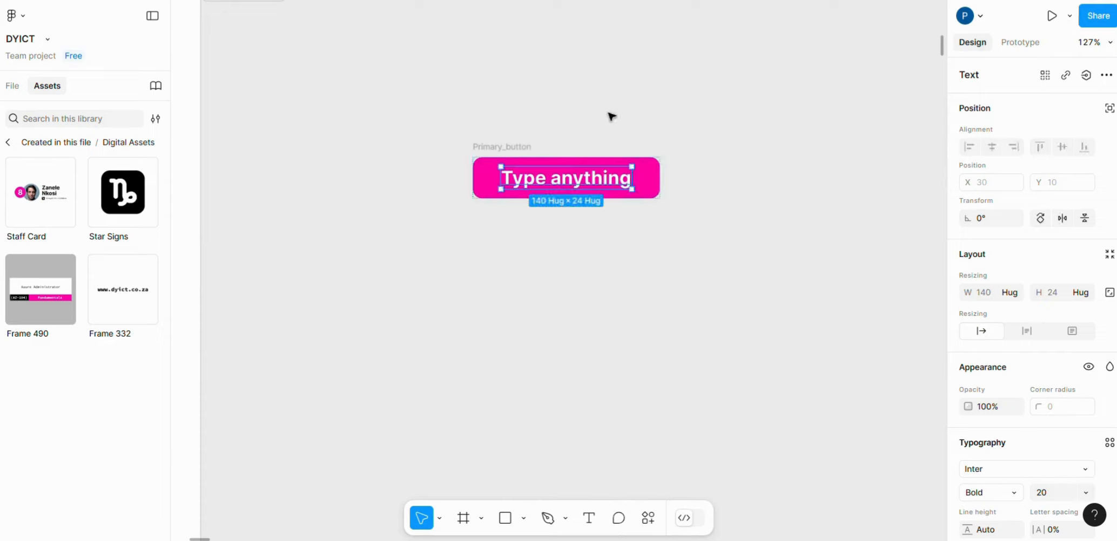
click(610, 116)
- Move the Primary_button frame slightly to the left and change its label back to "Button"
drag(509, 152, 478, 153)
click(591, 107)
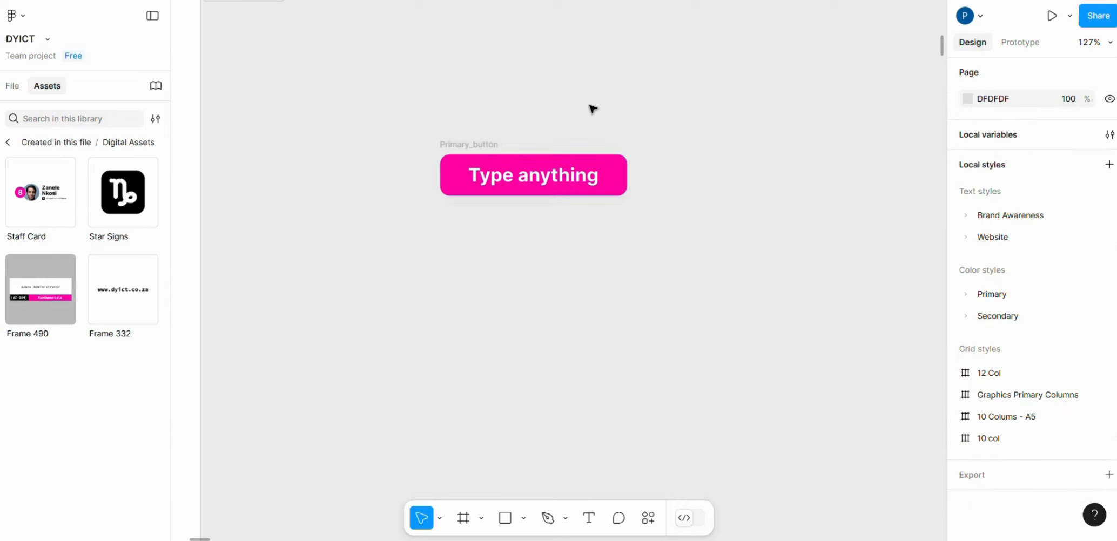
click(464, 145)
click(596, 180)
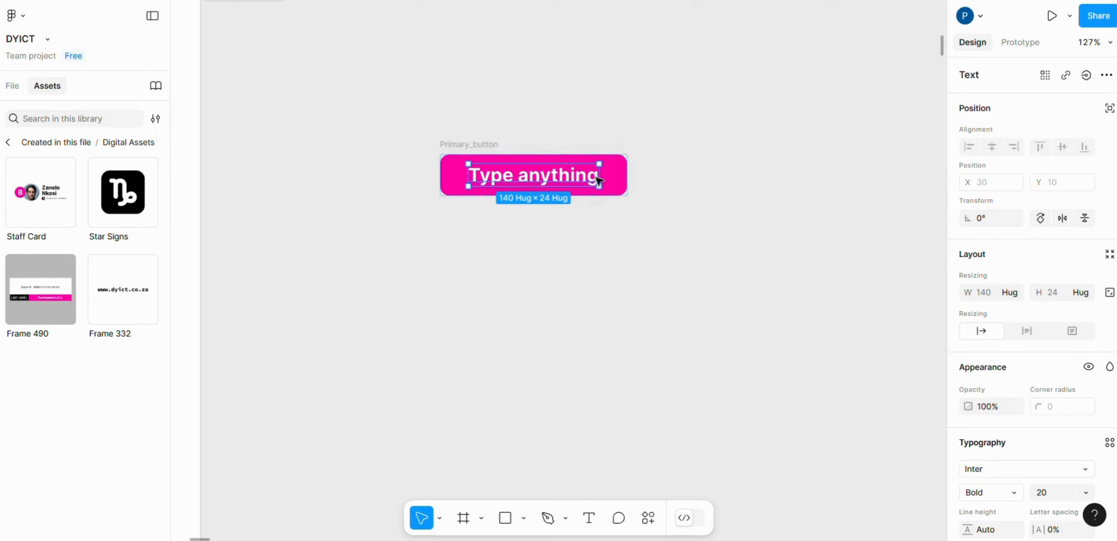
double_click(592, 179)
text(Bu)
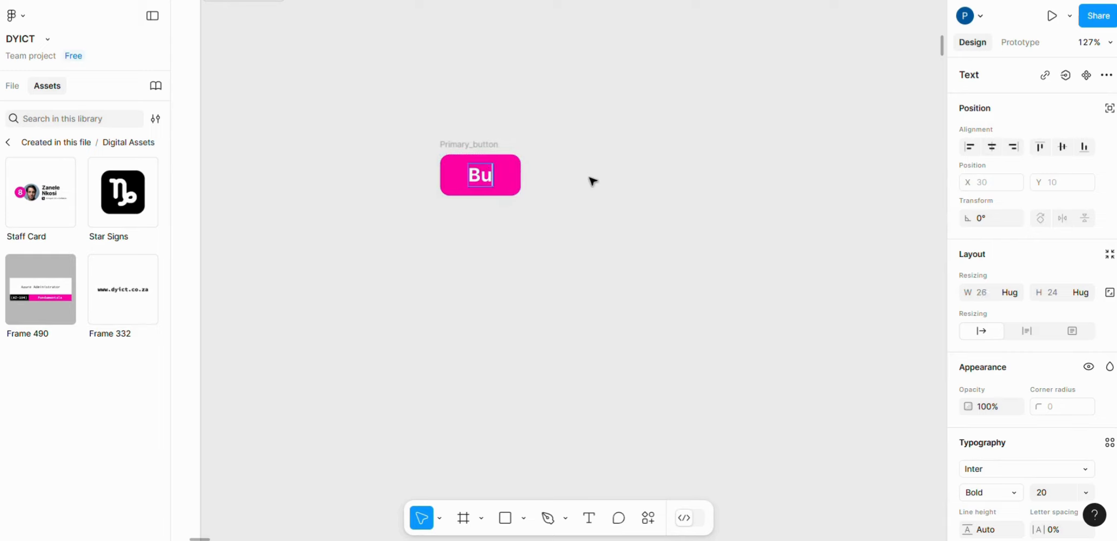
text(tton)
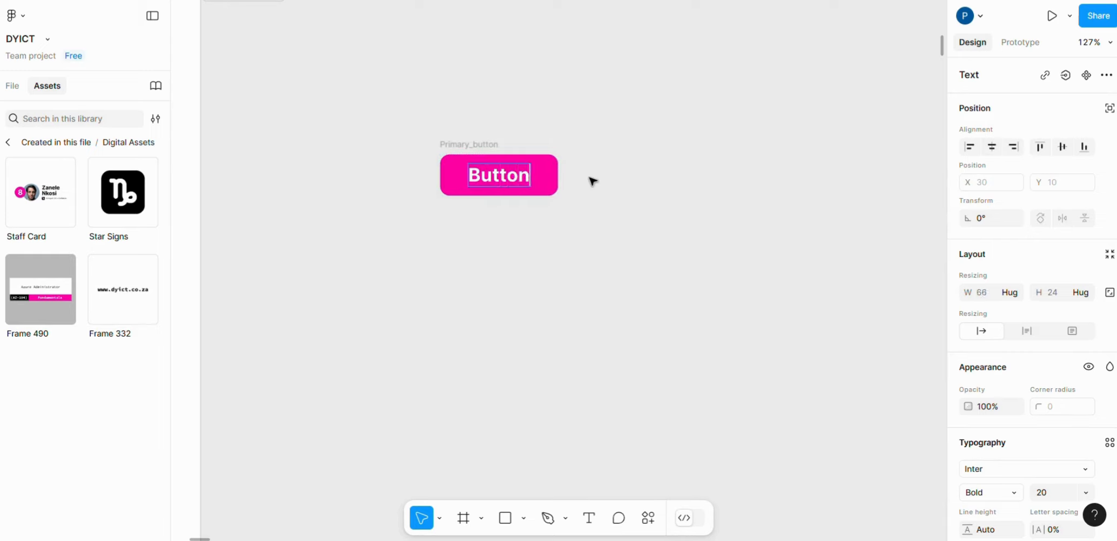
- Move the Primary_button frame up and slightly to the right, and place a duplicate of it directly below
key(Escape)
drag(447, 144, 492, 101)
click(778, 142)
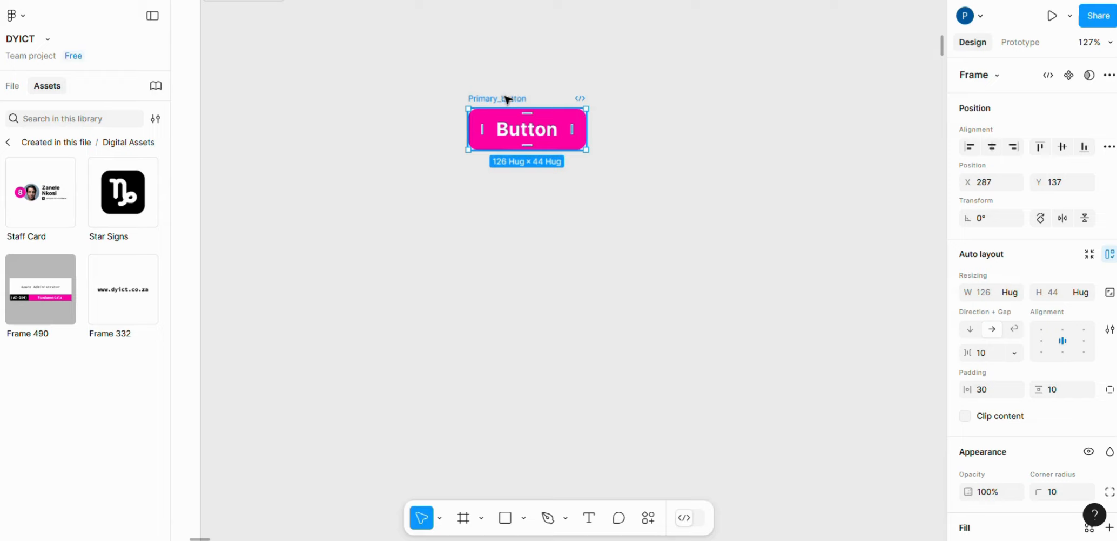
key(ctrl+d)
drag(665, 103, 503, 155)
- Rename the duplicated frame as "Primary_hover" and shift it slightly down to widen the gap between the buttons
double_click(513, 155)
click(496, 157)
click(503, 162)
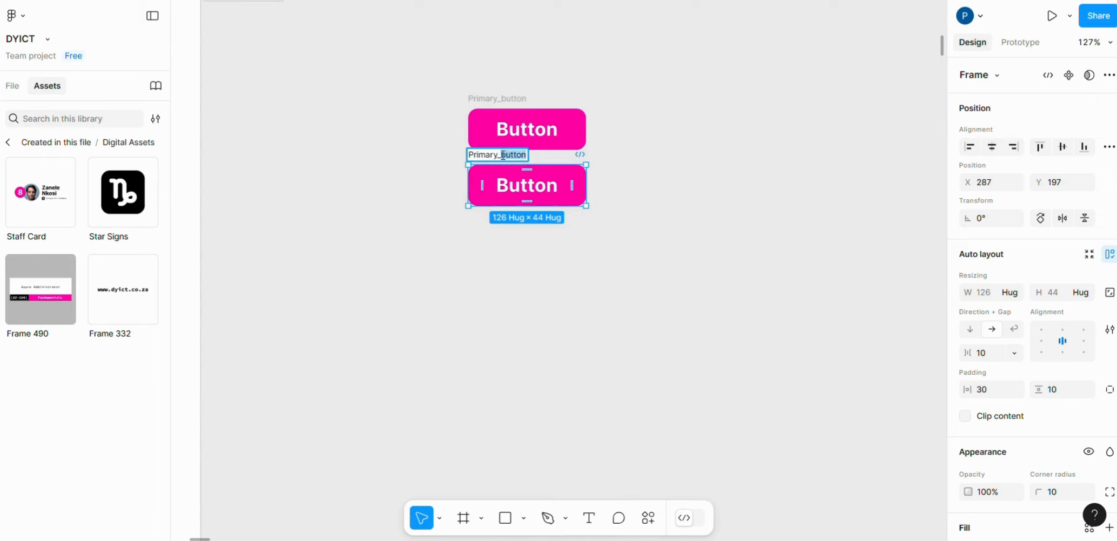
key(BackSpace)
text(hover)
click(719, 261)
drag(498, 155, 498, 162)
click(601, 172)
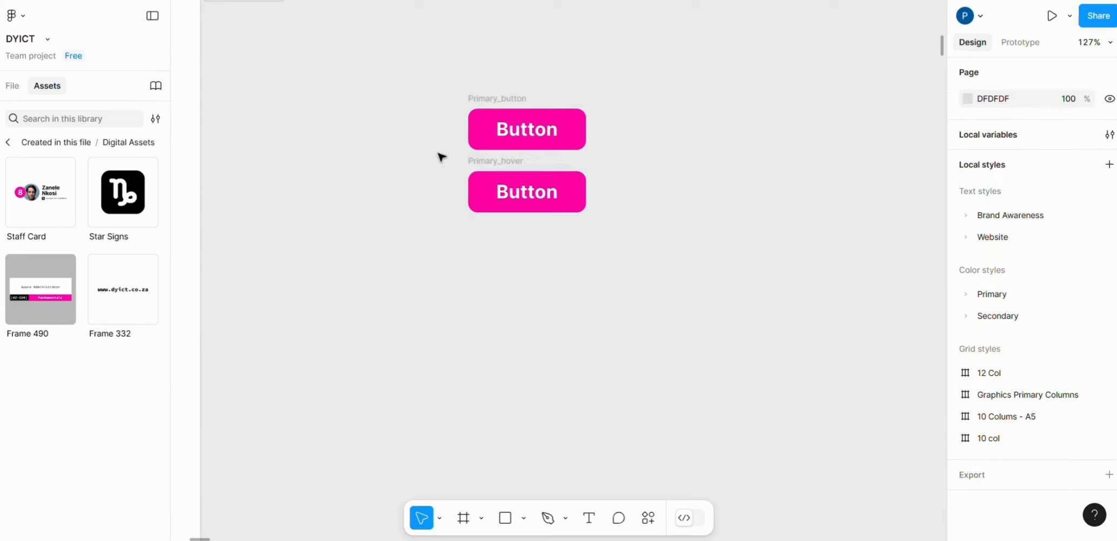
- Try the lighter pink fill F88BD2 on the Primary_hover frame and undo the colour change
click(472, 160)
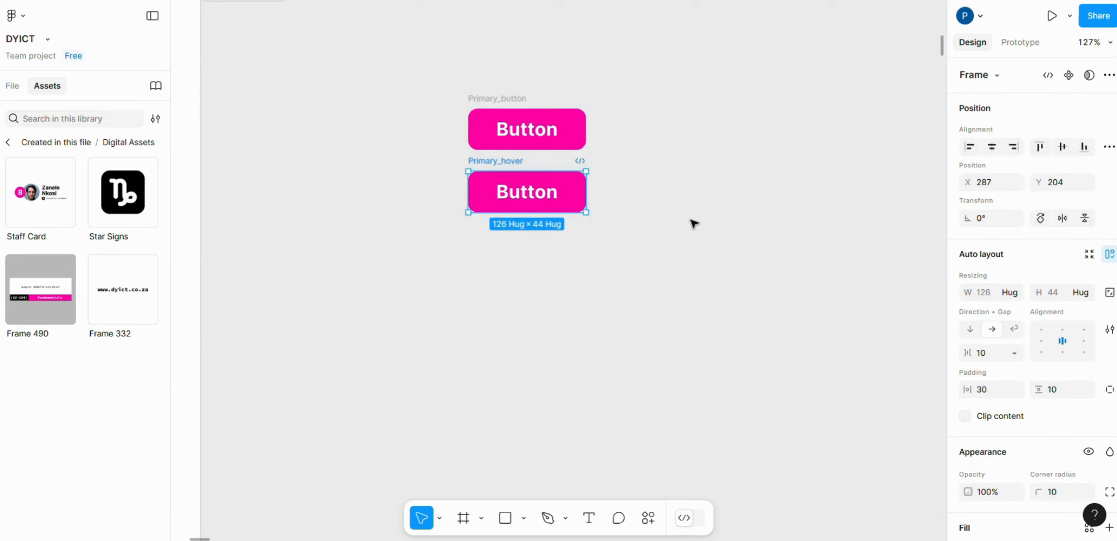
scroll(1030, 348, down, 5)
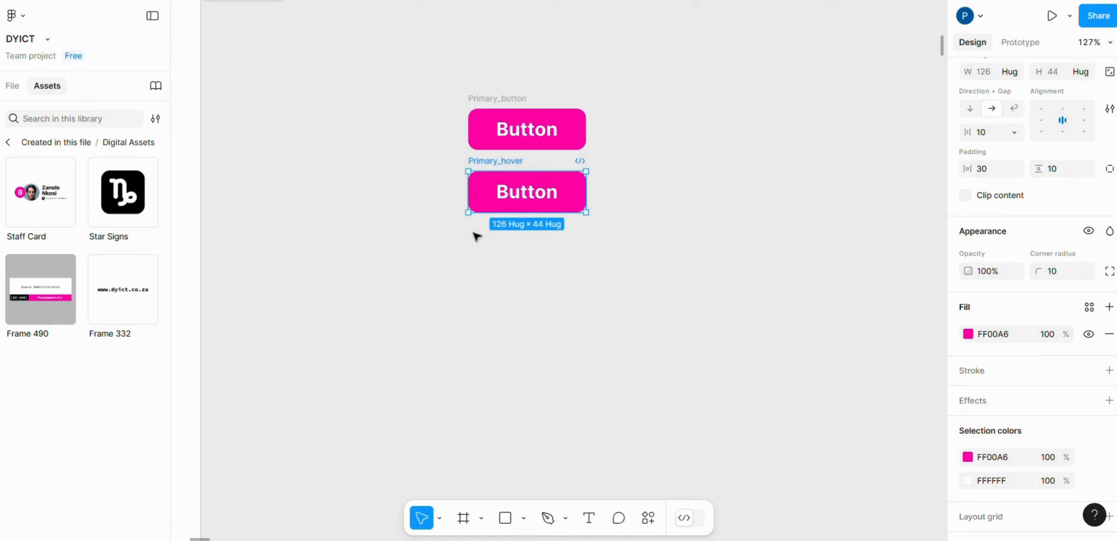
click(968, 335)
drag(926, 187, 848, 183)
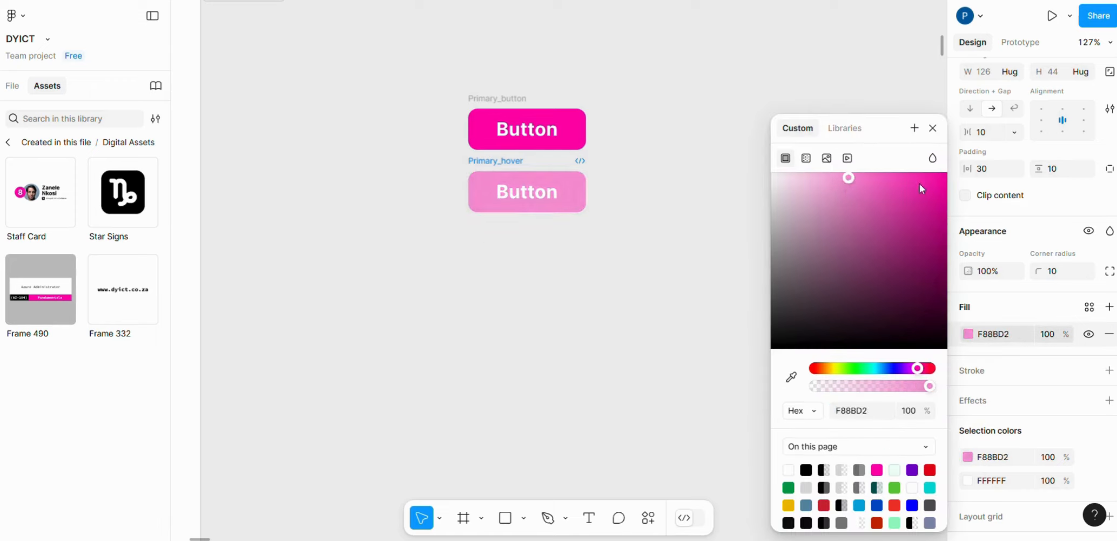
key(ctrl+z)
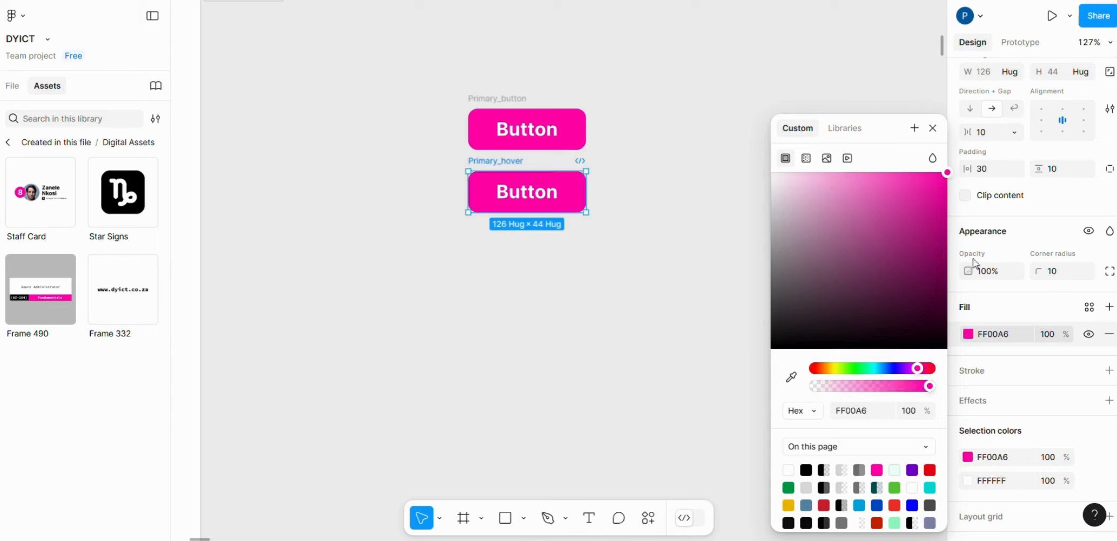
click(933, 128)
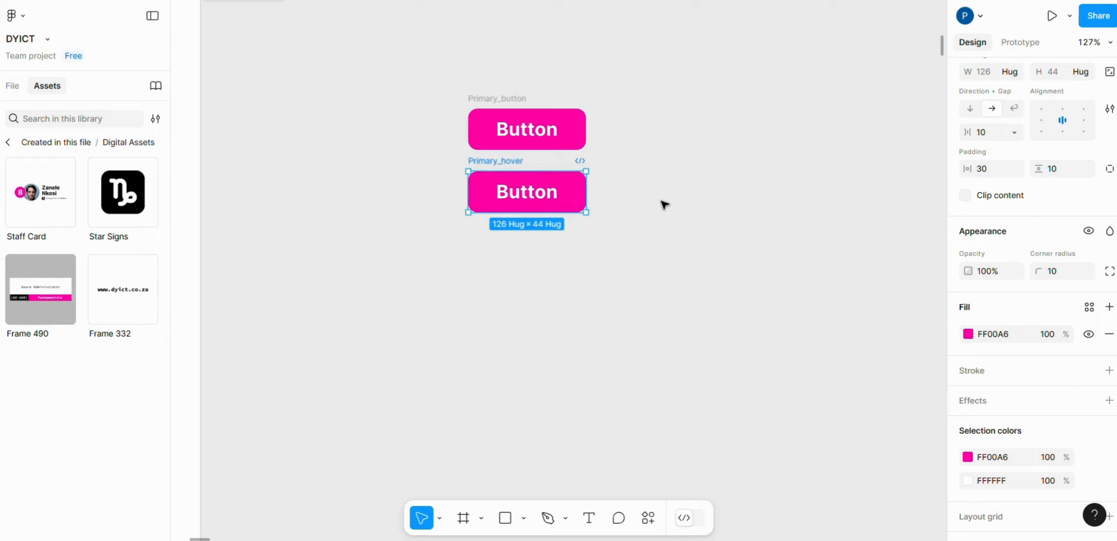
- Add an inside stroke of weight 1 to the Primary_hover frame, coloured FF00A6 by sampling the pink of Primary_button
scroll(1085, 356, down, 2)
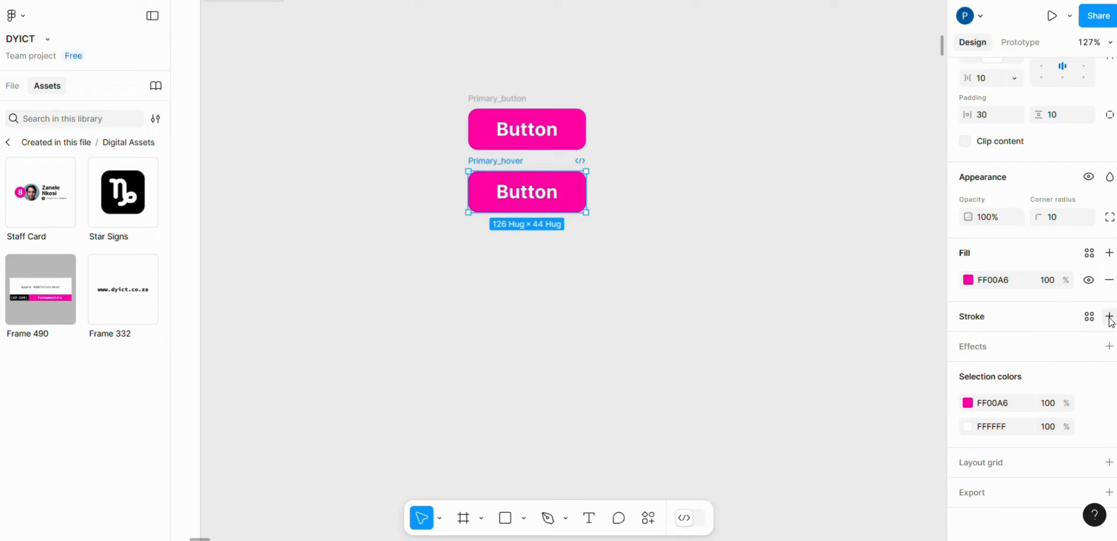
click(1109, 317)
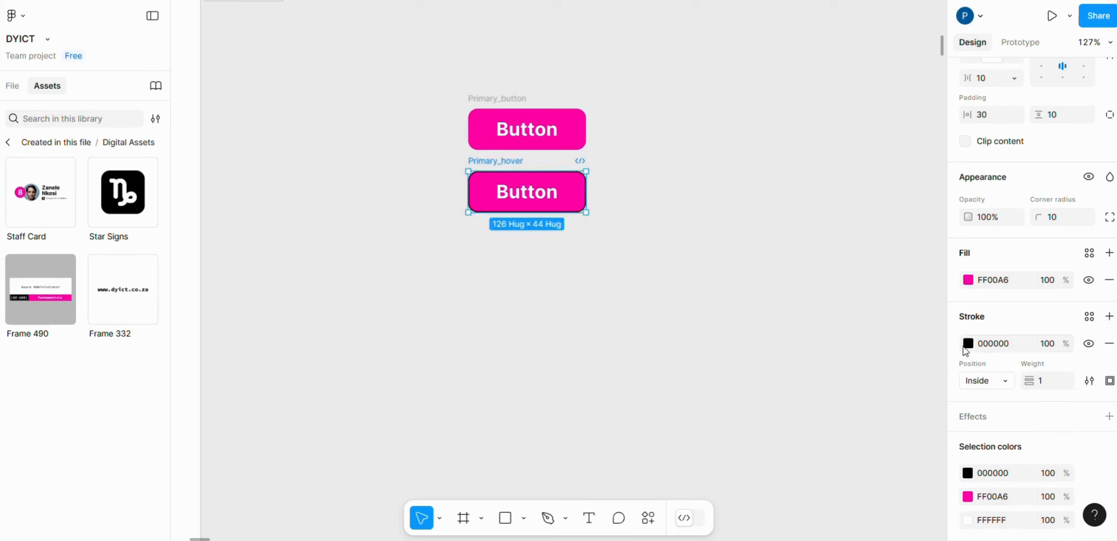
click(968, 345)
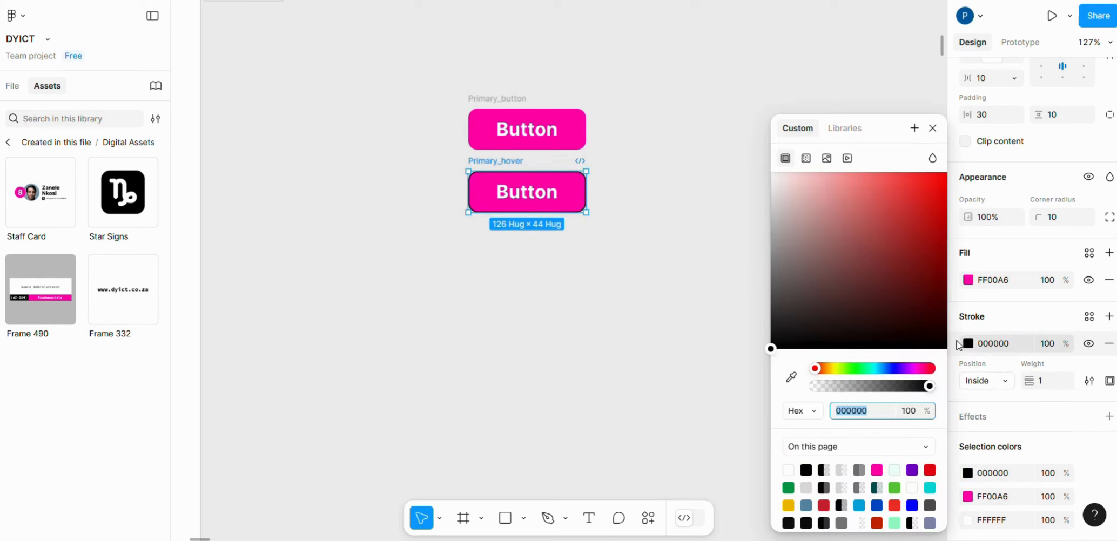
click(792, 378)
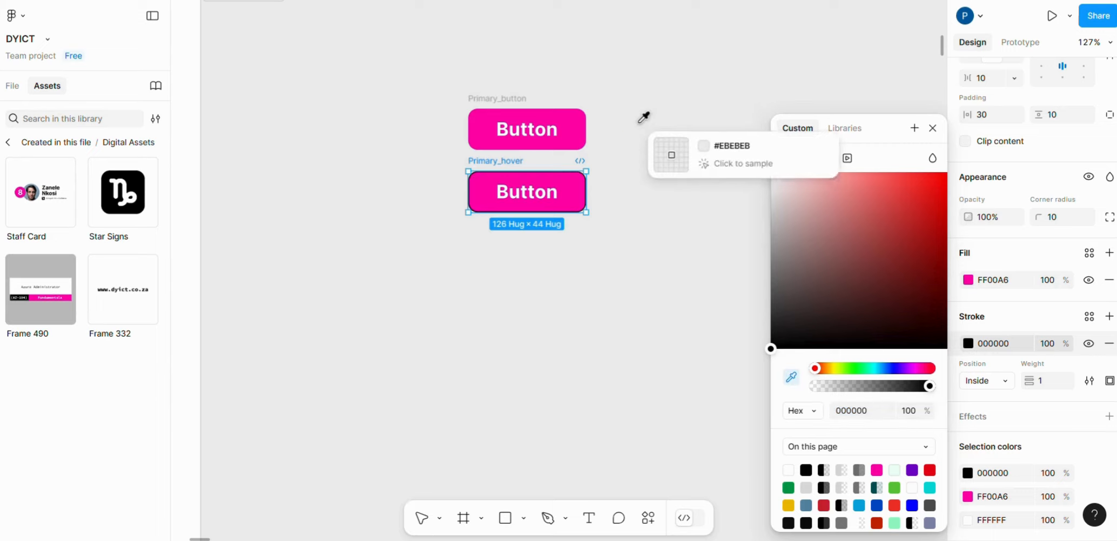
click(576, 118)
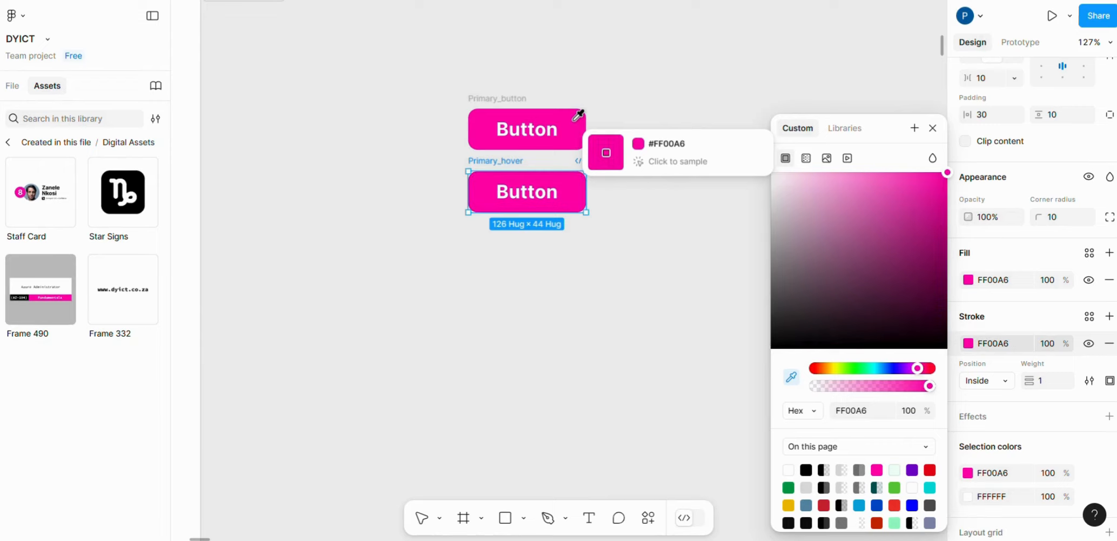
click(933, 129)
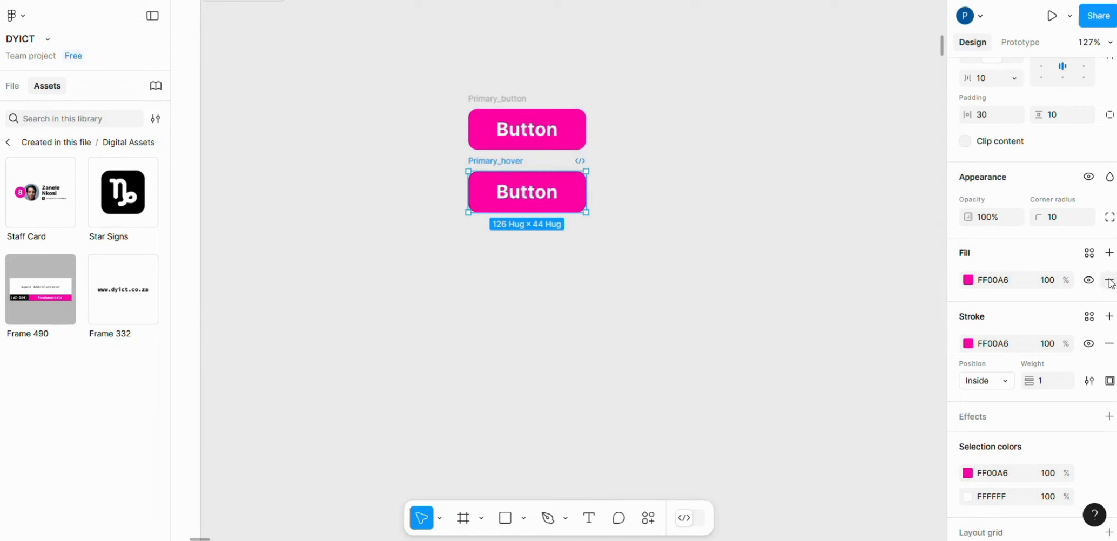
- Remove the pink fill from the Primary_hover frame so that only its outline remains
click(1088, 280)
click(1089, 279)
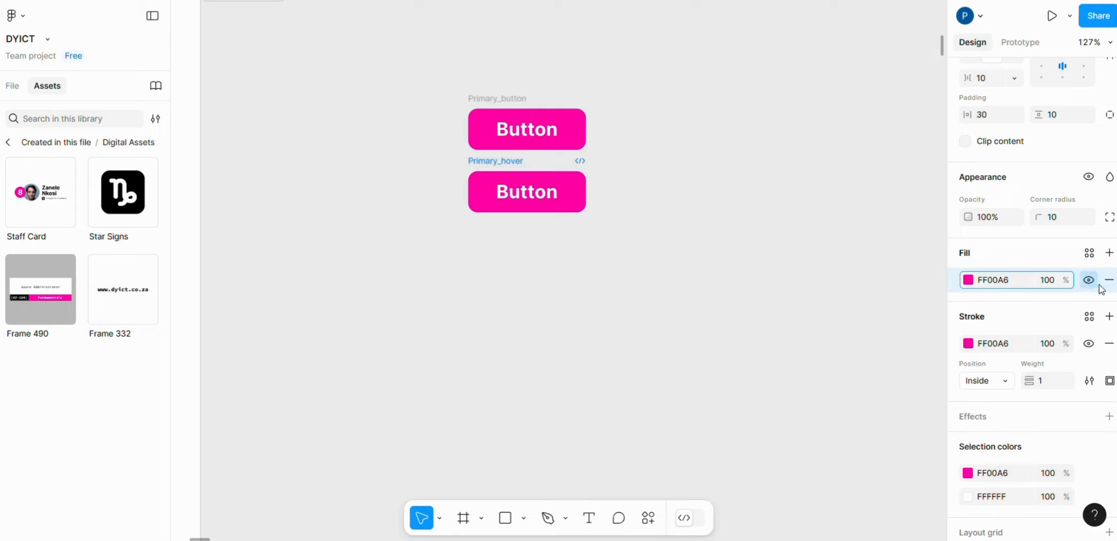
click(1109, 280)
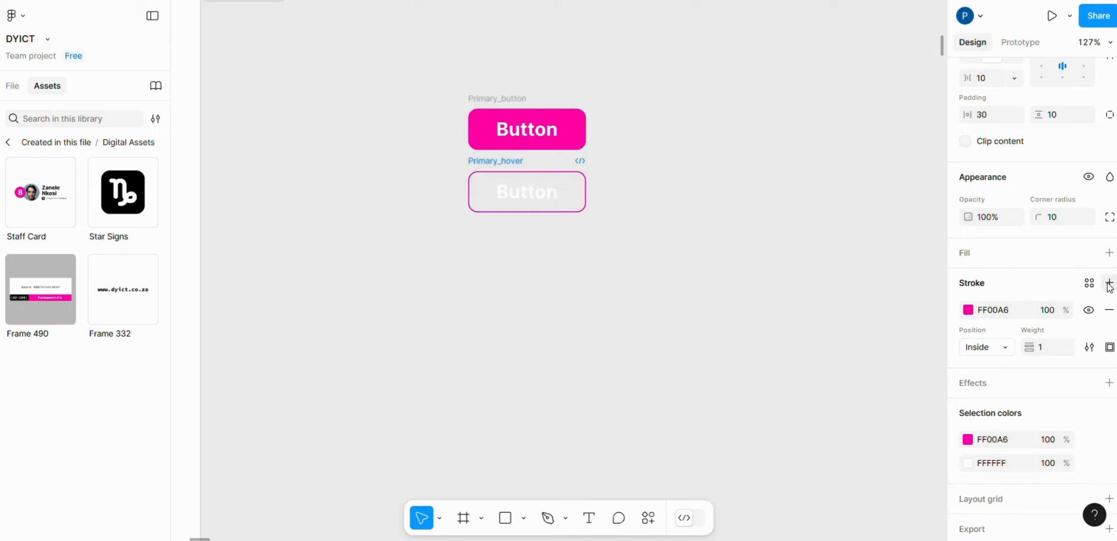
- Recolour the Primary_hover label to FF00A6 by sampling the pink of Primary_button
click(535, 195)
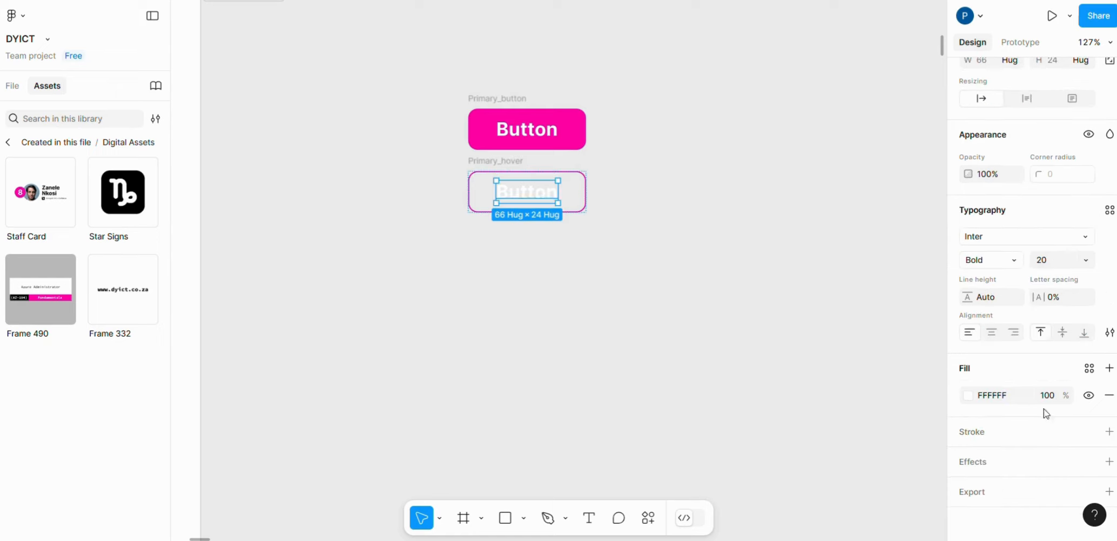
click(968, 398)
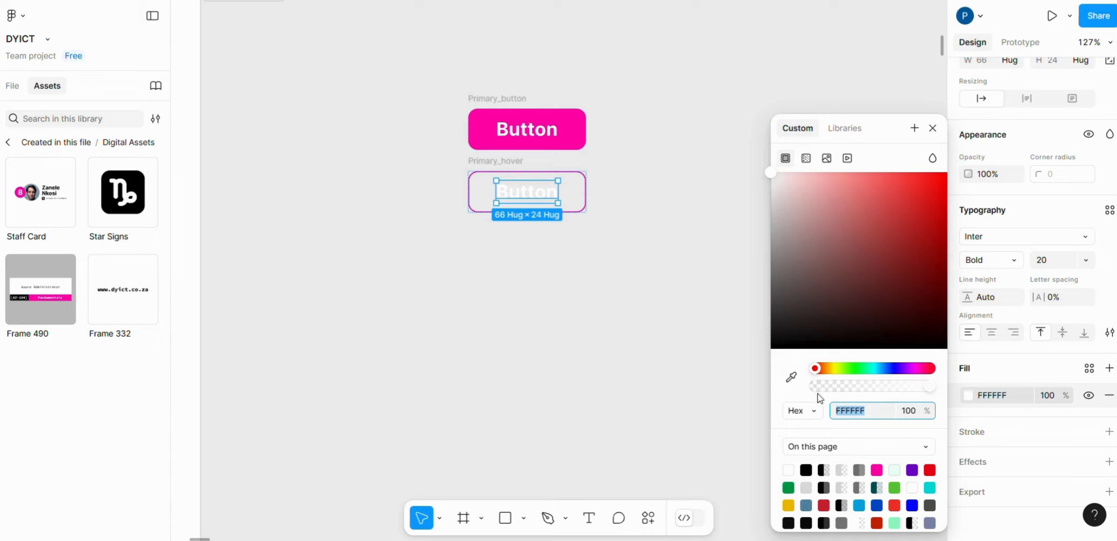
click(791, 378)
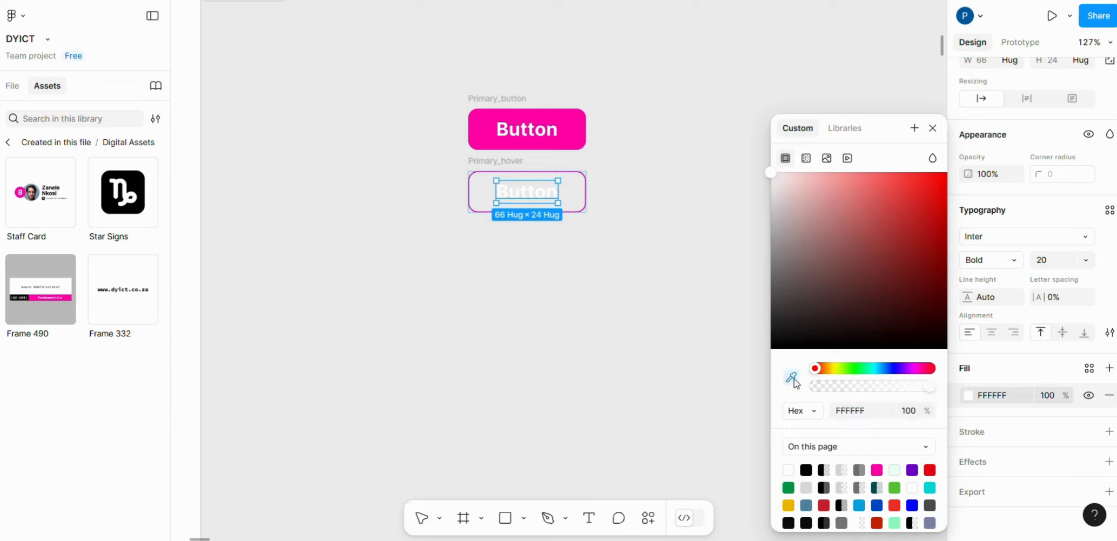
click(570, 121)
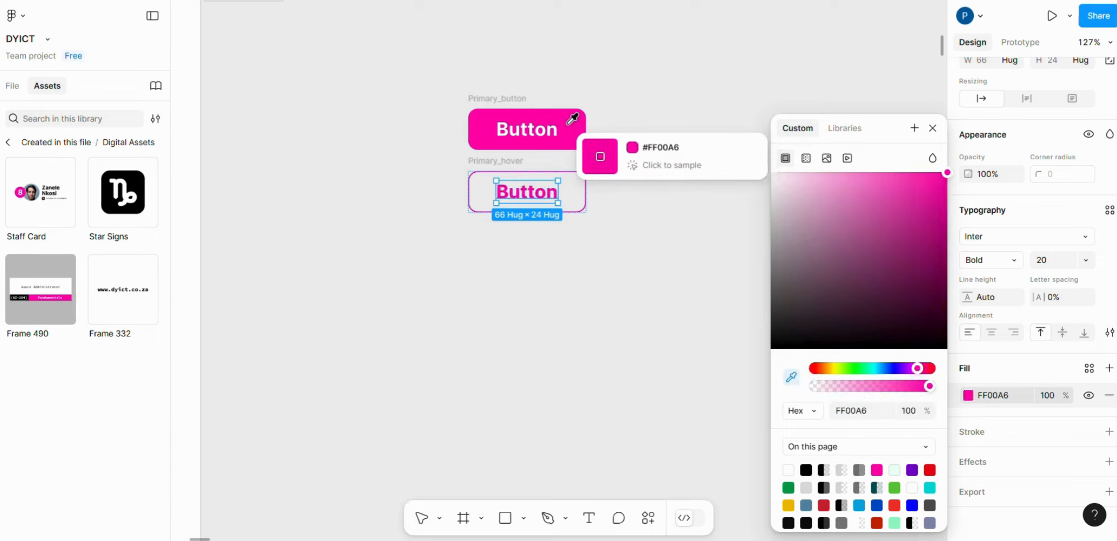
click(870, 76)
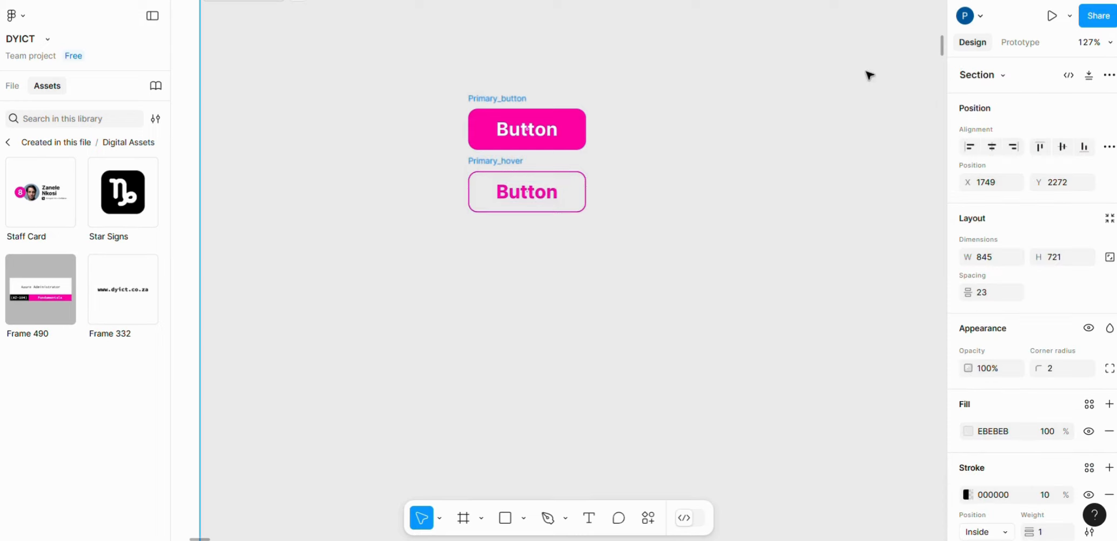
- Try appending extra text to the Primary_hover label and restore it to "Button"
double_click(556, 197)
double_click(545, 198)
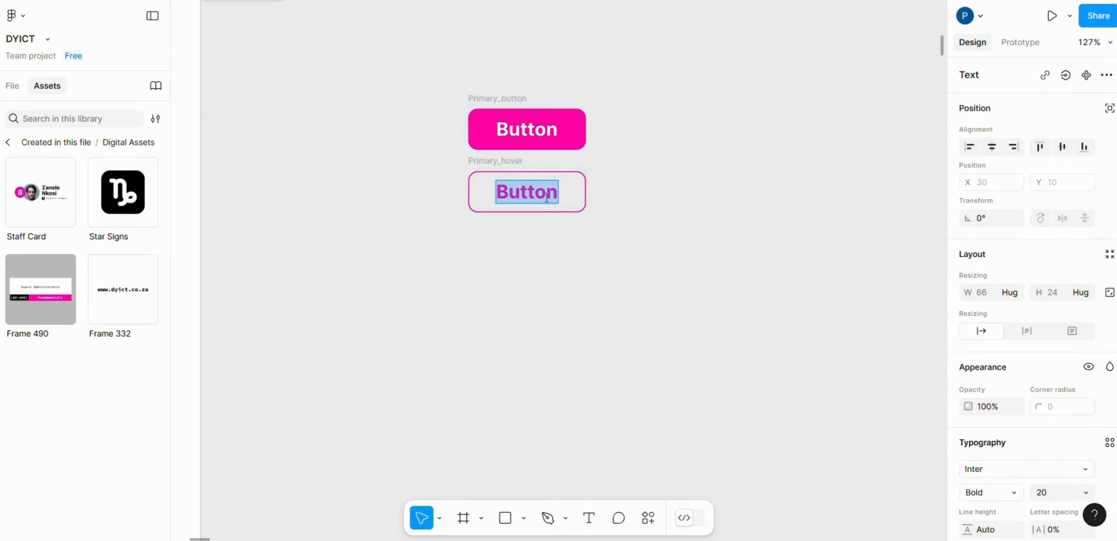
click(559, 194)
text(test)
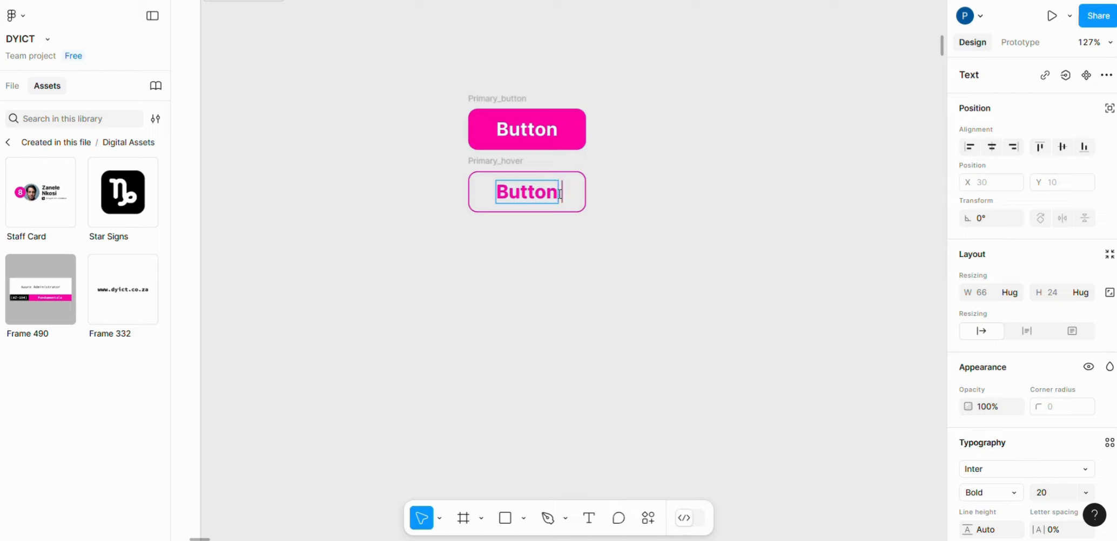
text( res)
key(BackSpace)
key(BackSpace)
key(BackSpace)
key(BackSpace)
key(BackSpace)
key(BackSpace)
key(BackSpace)
key(BackSpace)
key(Escape)
click(739, 175)
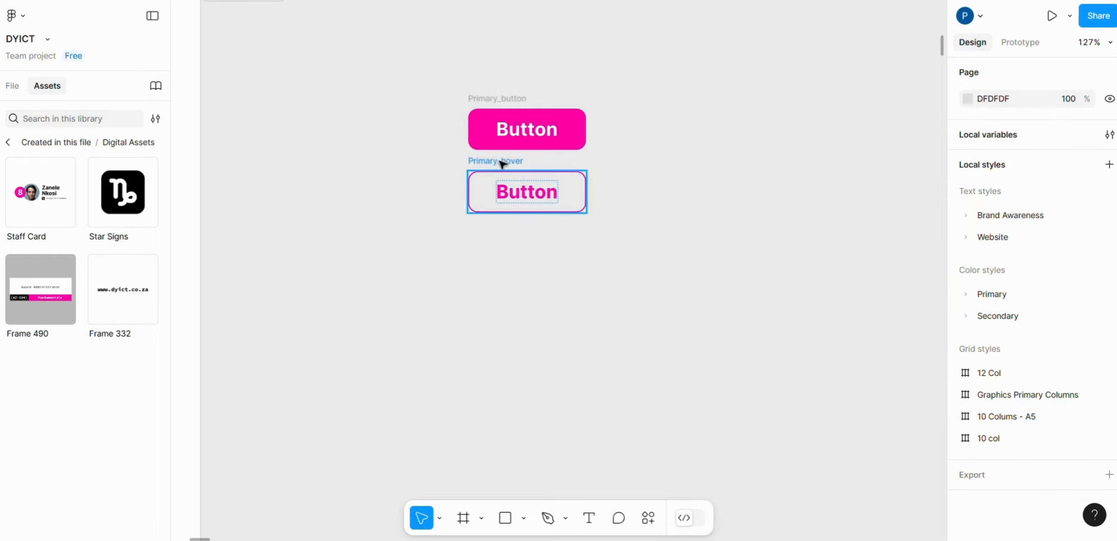
- Combine the Primary_hover and Primary_button frames into a component set
mouse_move(502, 165)
mouse_down()
mouse_move(501, 176)
mouse_move(499, 165)
mouse_up()
click(674, 215)
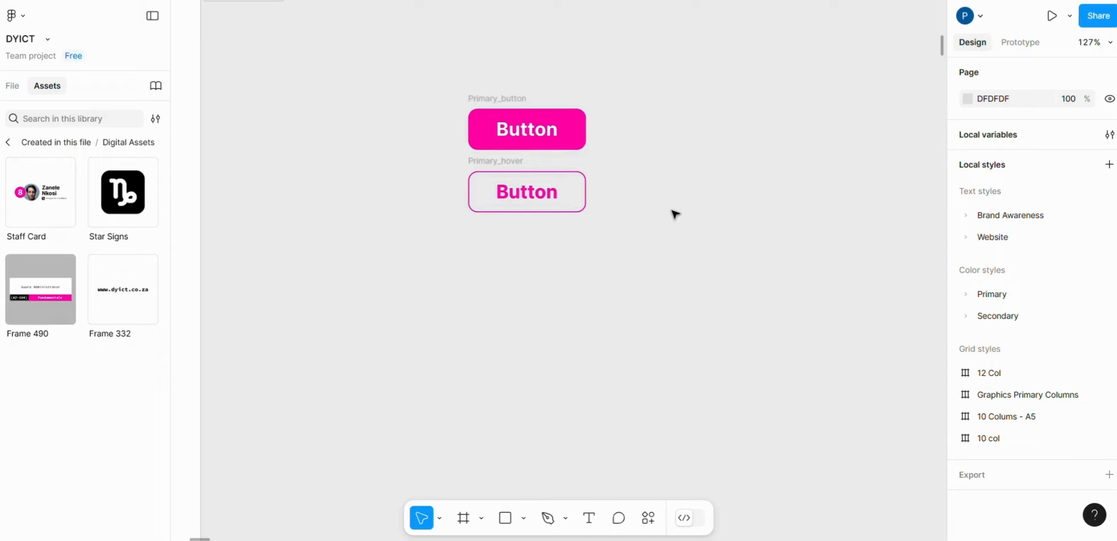
click(492, 164)
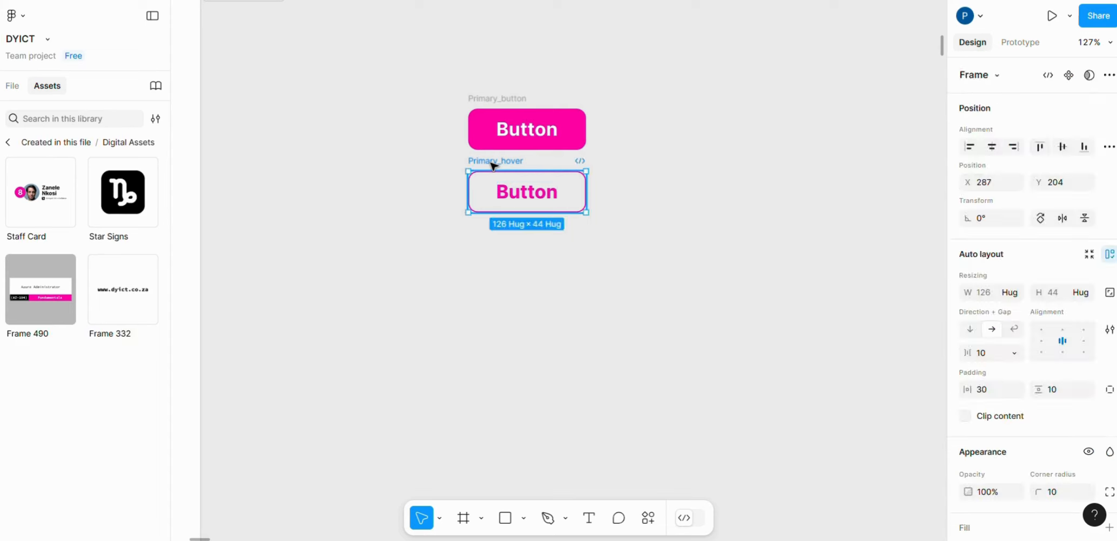
shift+click(503, 100)
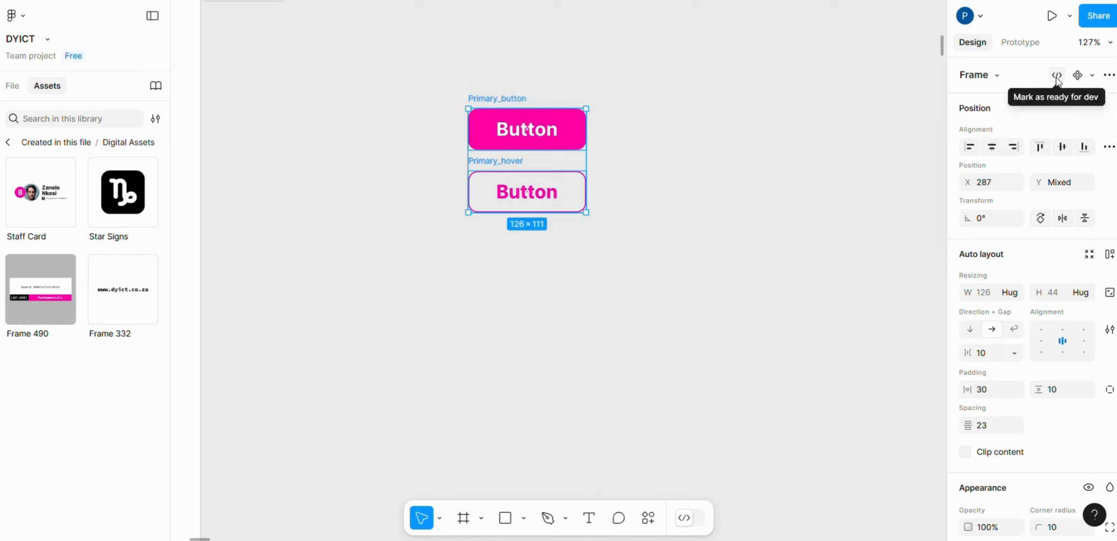
click(1092, 78)
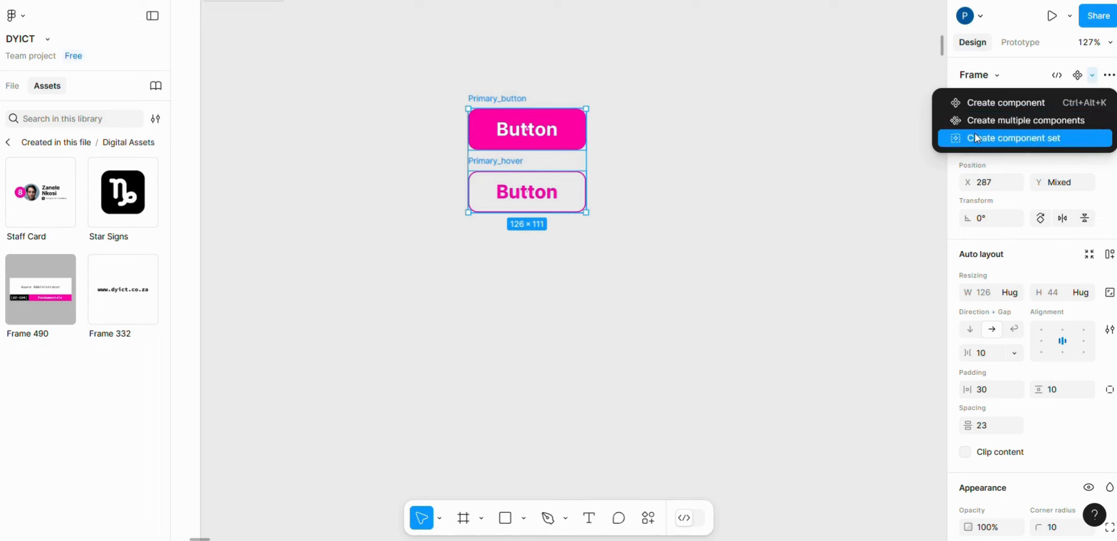
click(1034, 139)
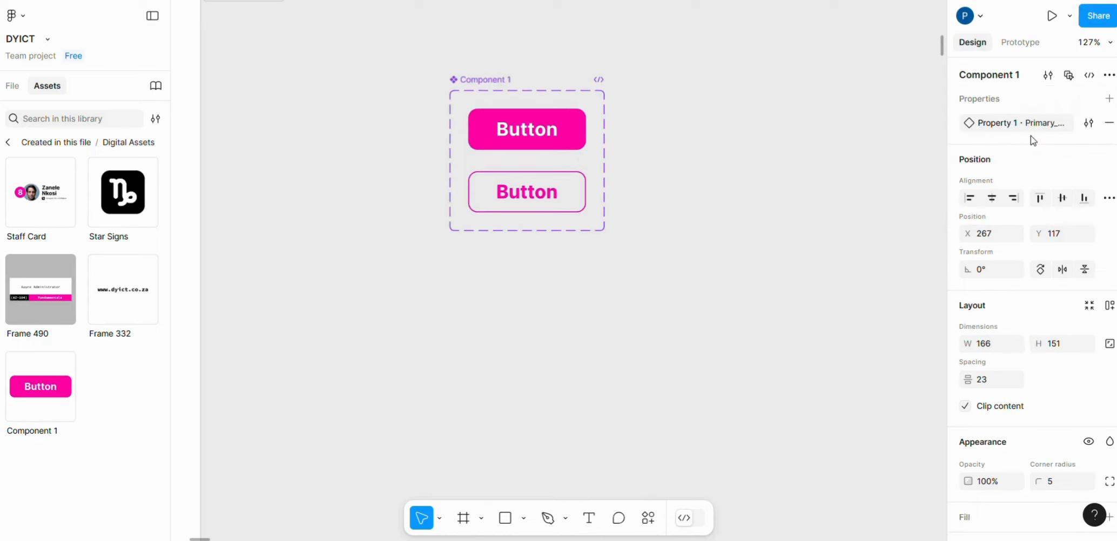
- Move the new component set with both button variants slightly down on the canvas
click(712, 119)
click(470, 84)
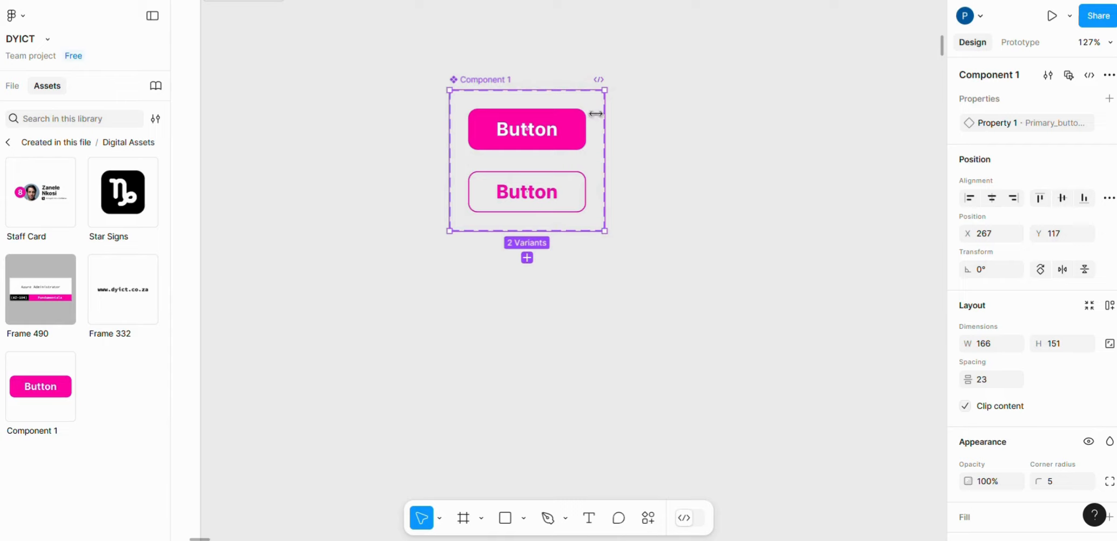
drag(465, 80, 465, 108)
click(662, 70)
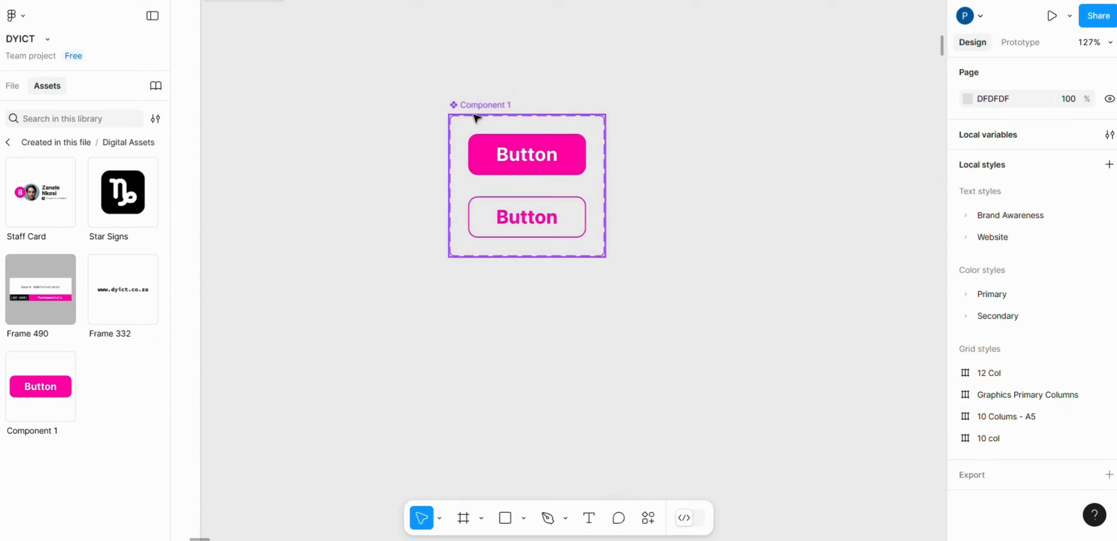
- Connect the filled Primary_button variant to the outlined Primary_hover variant with a prototype interaction
click(473, 108)
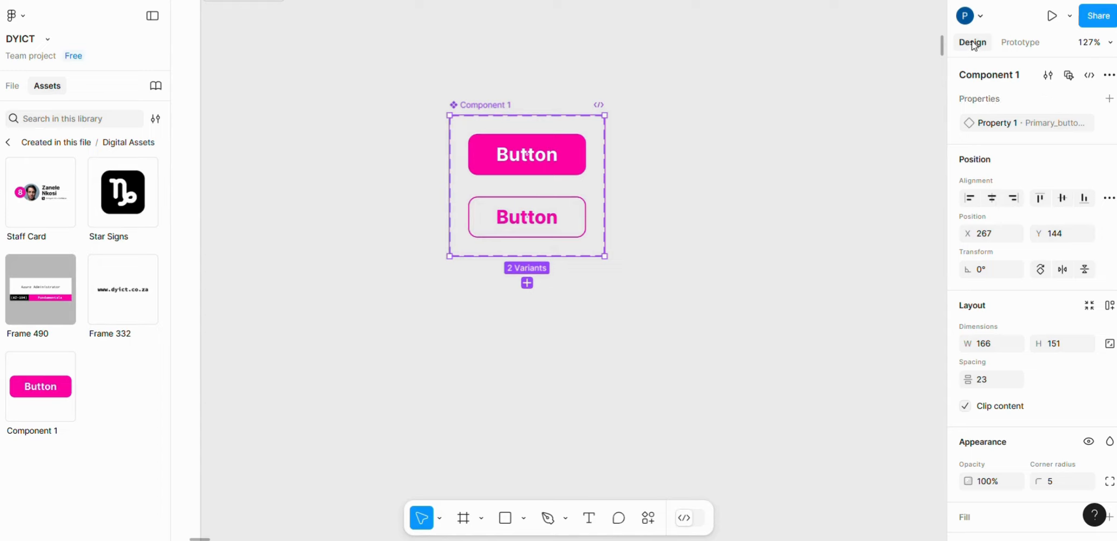
click(1021, 43)
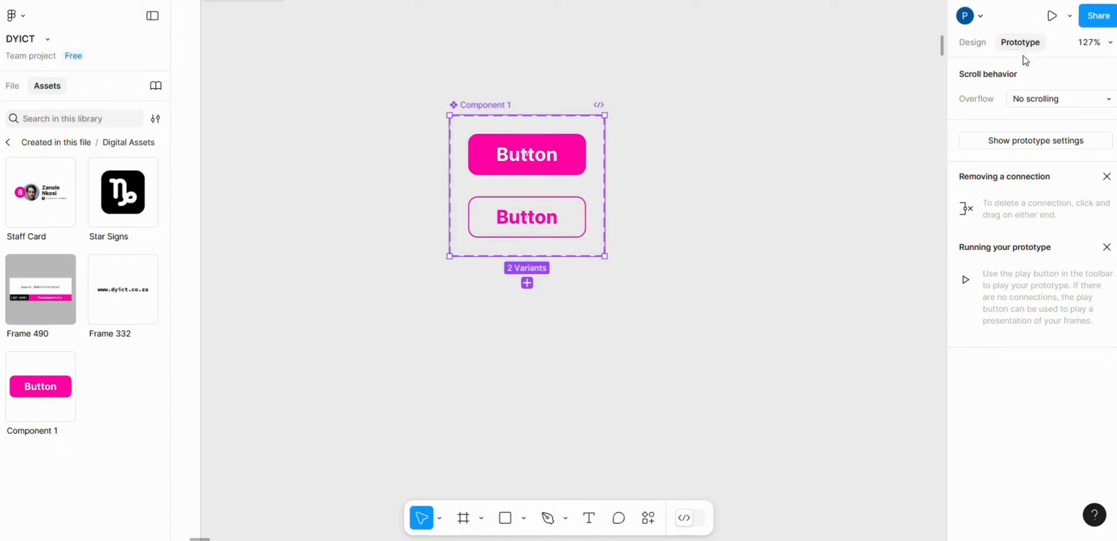
click(540, 151)
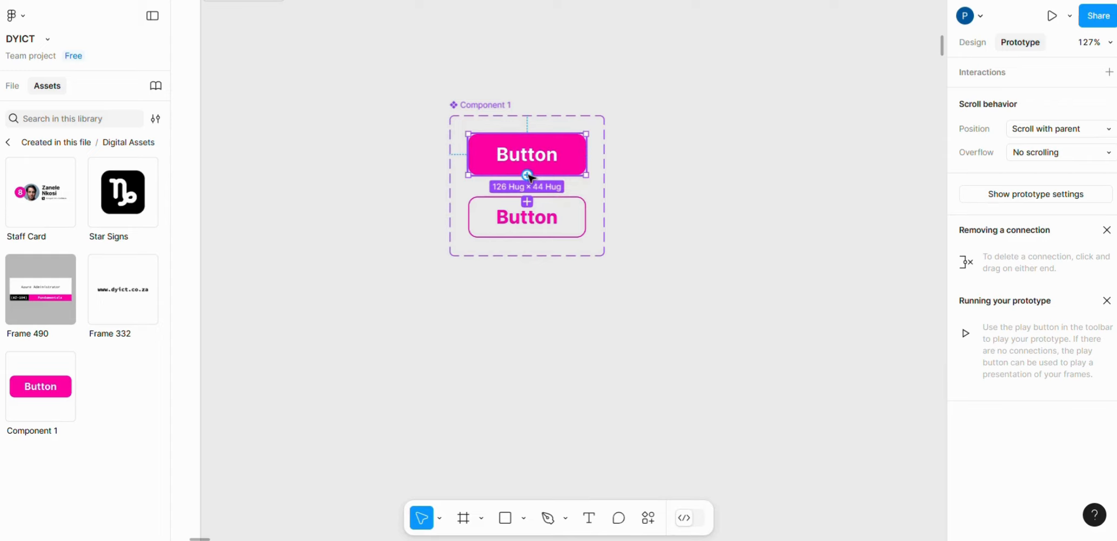
drag(530, 177, 536, 203)
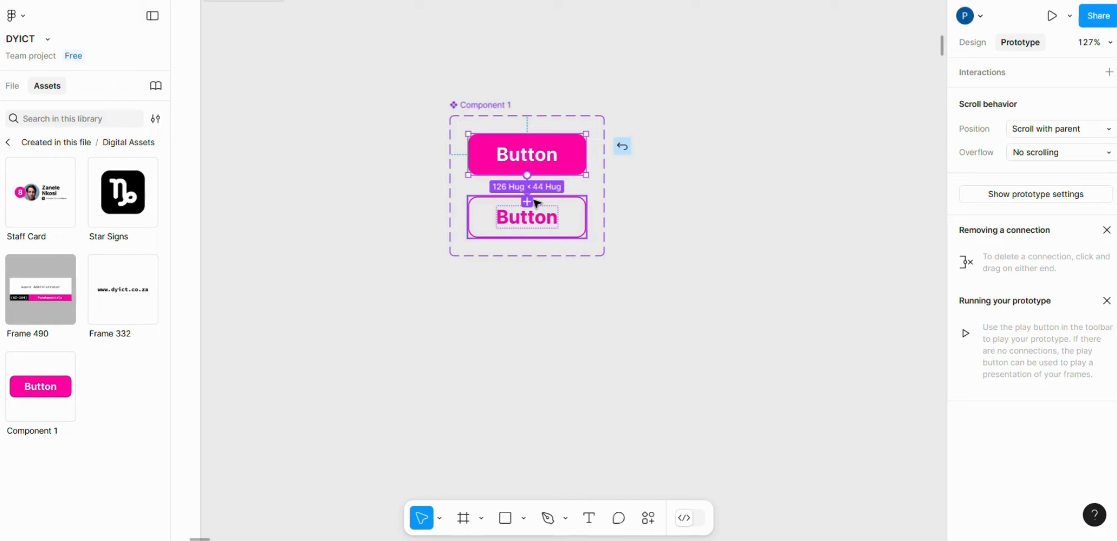
drag(536, 203, 537, 203)
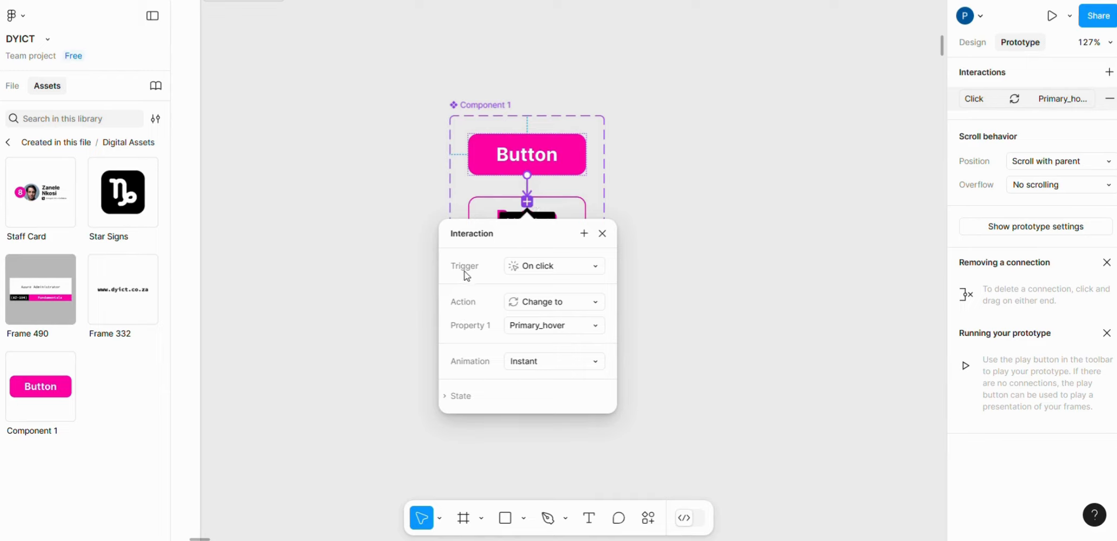
- Set the interaction to change to Primary_hover While hovering, using the Instant animation
click(575, 270)
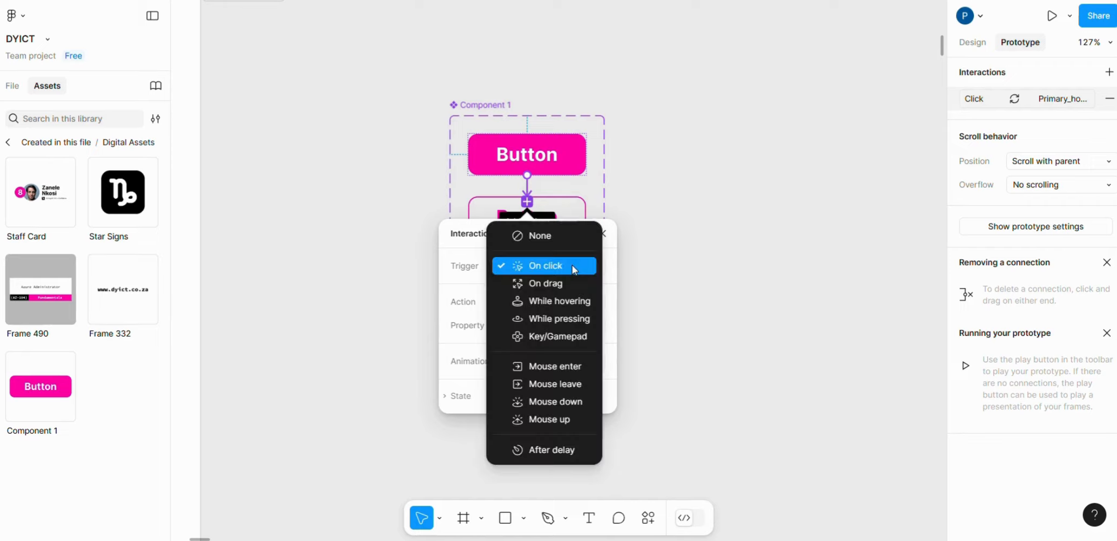
click(565, 308)
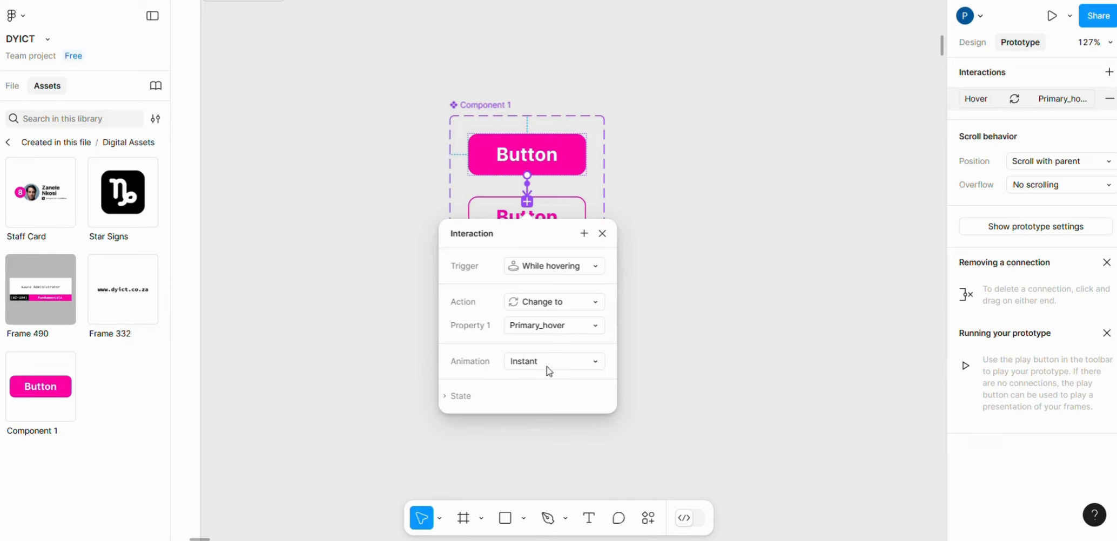
click(575, 367)
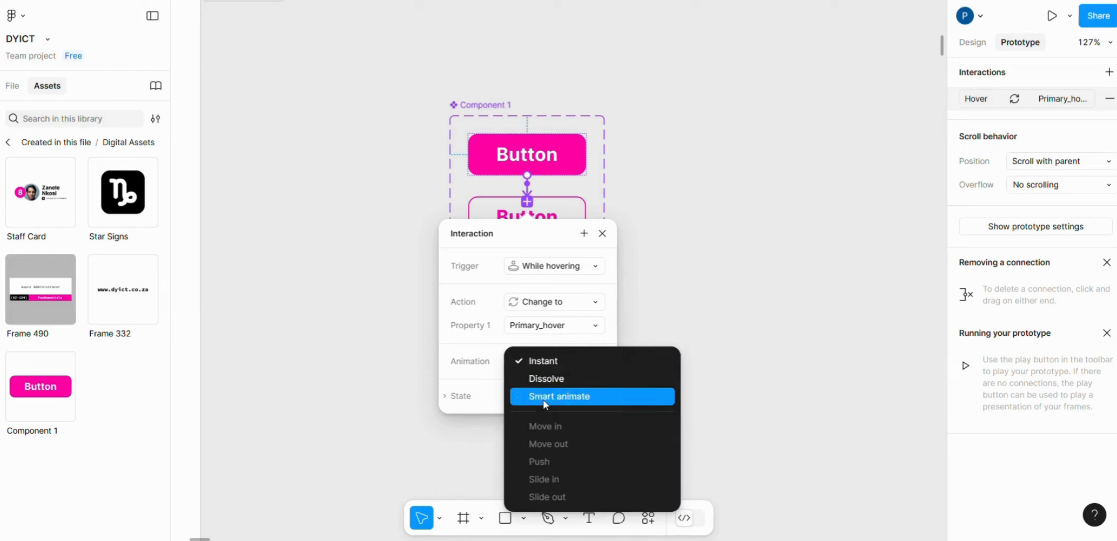
click(545, 363)
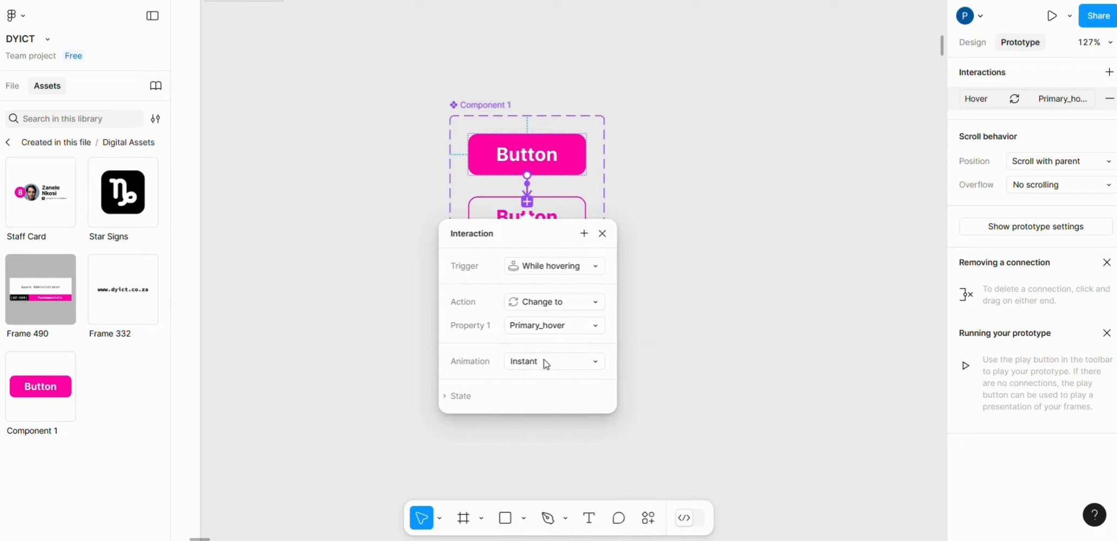
click(603, 234)
- Rename the component set holding the two button variants as Button
scroll(557, 301, down, 3)
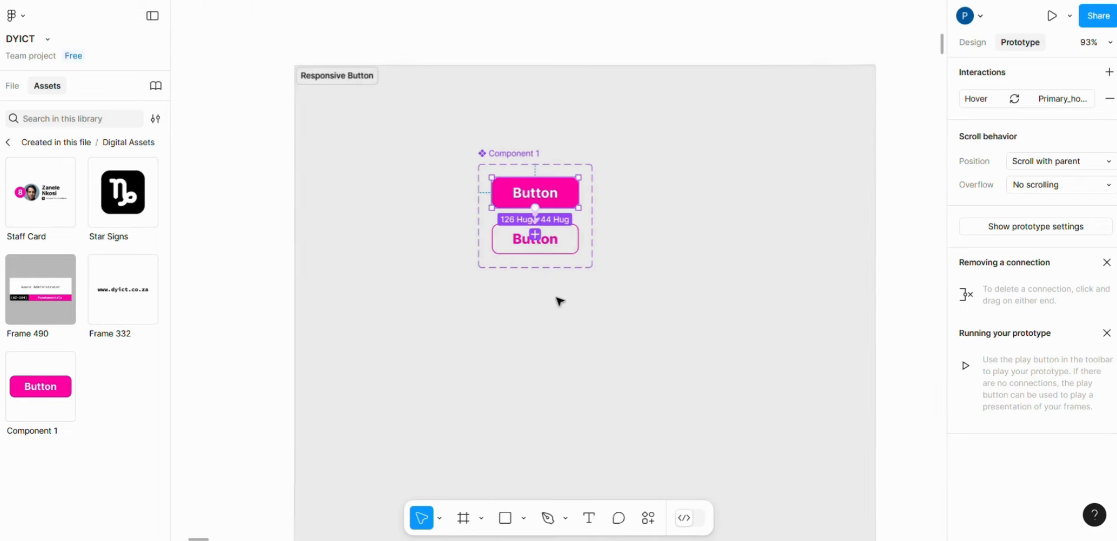
scroll(558, 302, up, 3)
scroll(559, 280, up, 3)
scroll(676, 253, up, 2)
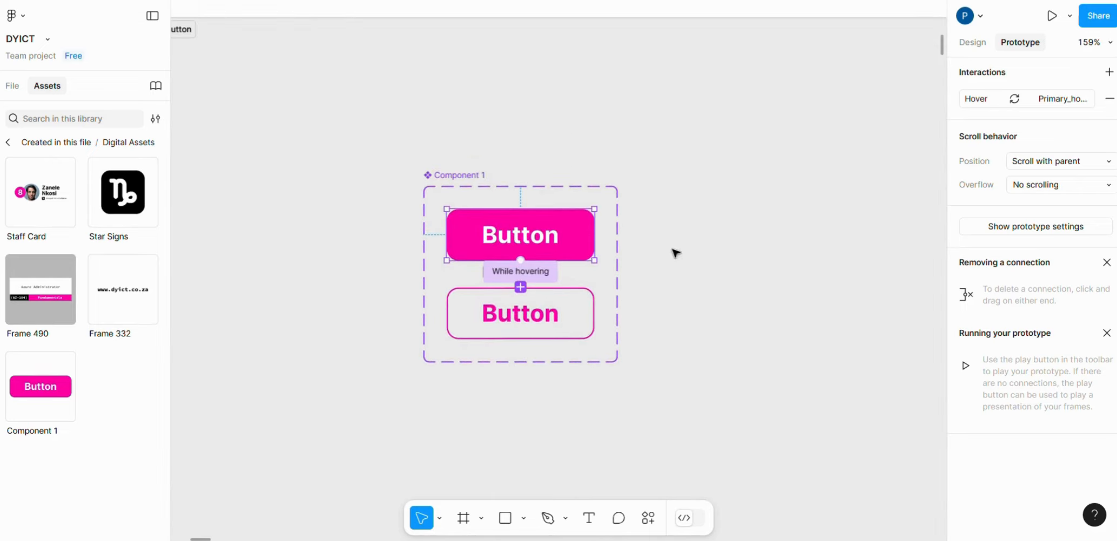
click(981, 45)
scroll(699, 197, down, 5)
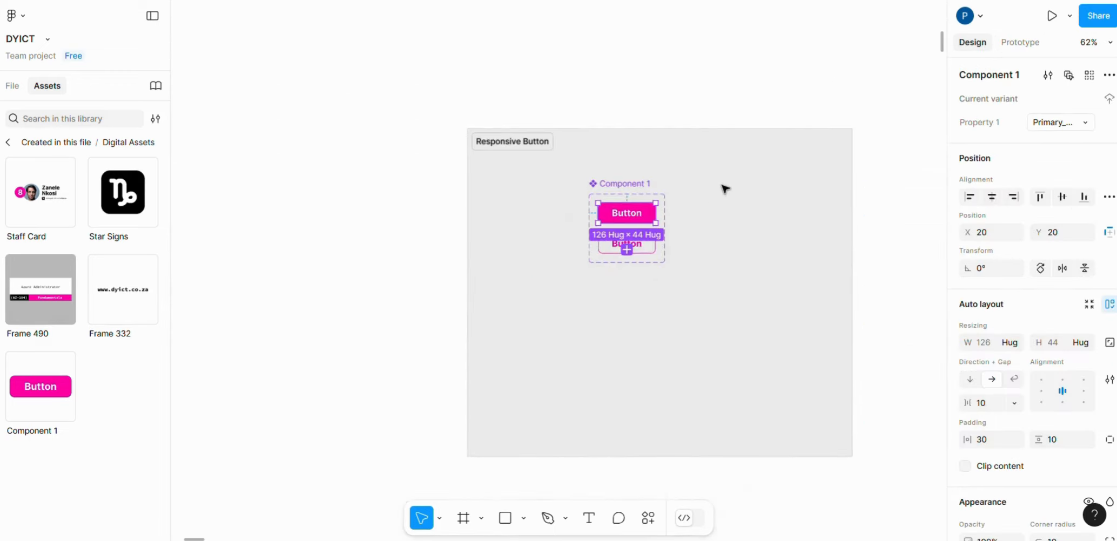
scroll(697, 222, up, 5)
click(701, 242)
click(549, 188)
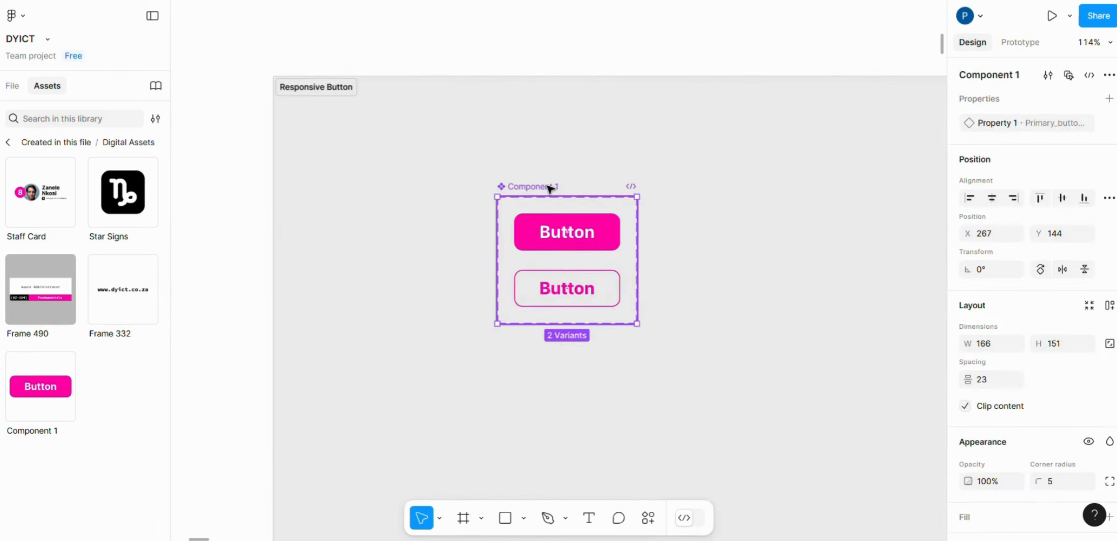
scroll(550, 189, down, 3)
double_click(546, 175)
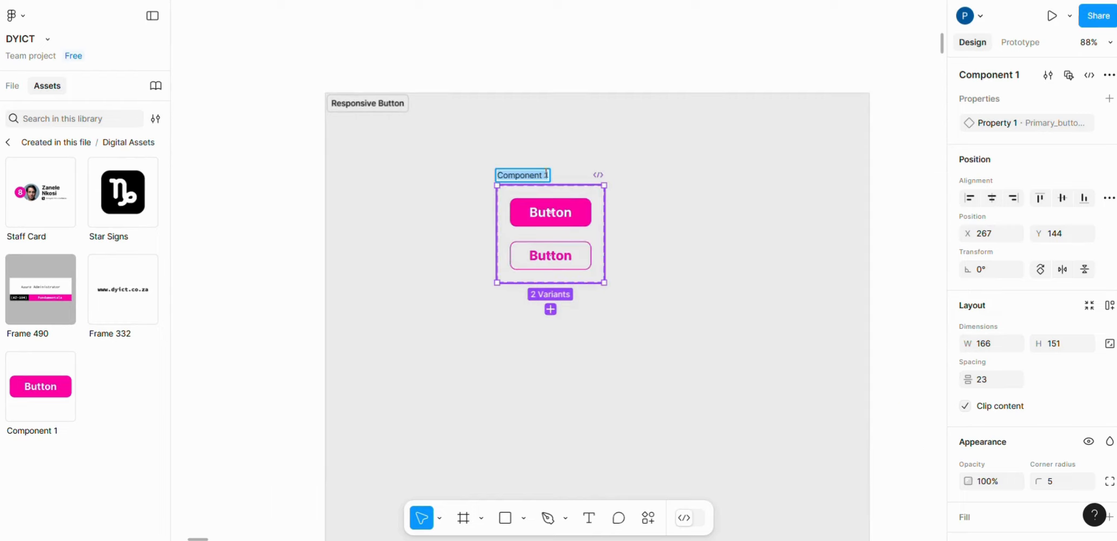
text(Butt)
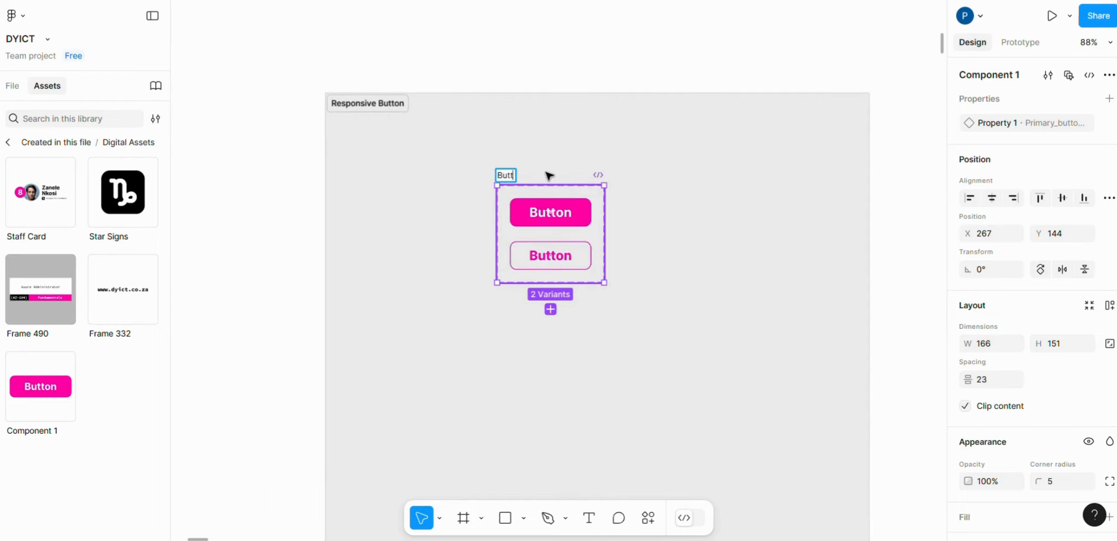
text(on)
key(Return)
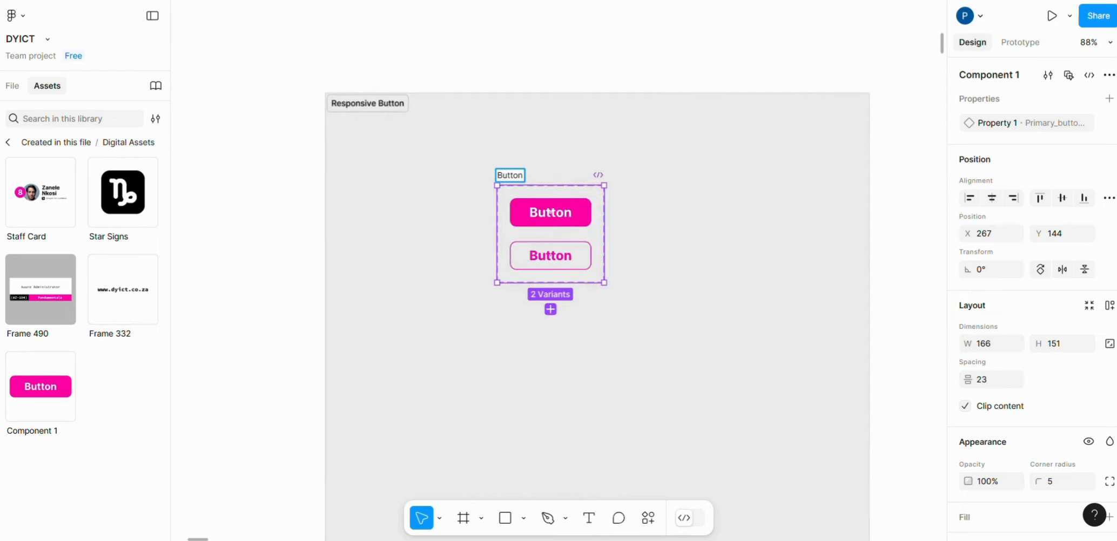
click(563, 125)
- Move the Button component set down to the left edge of the Responsive Button section
scroll(673, 394, up, 2)
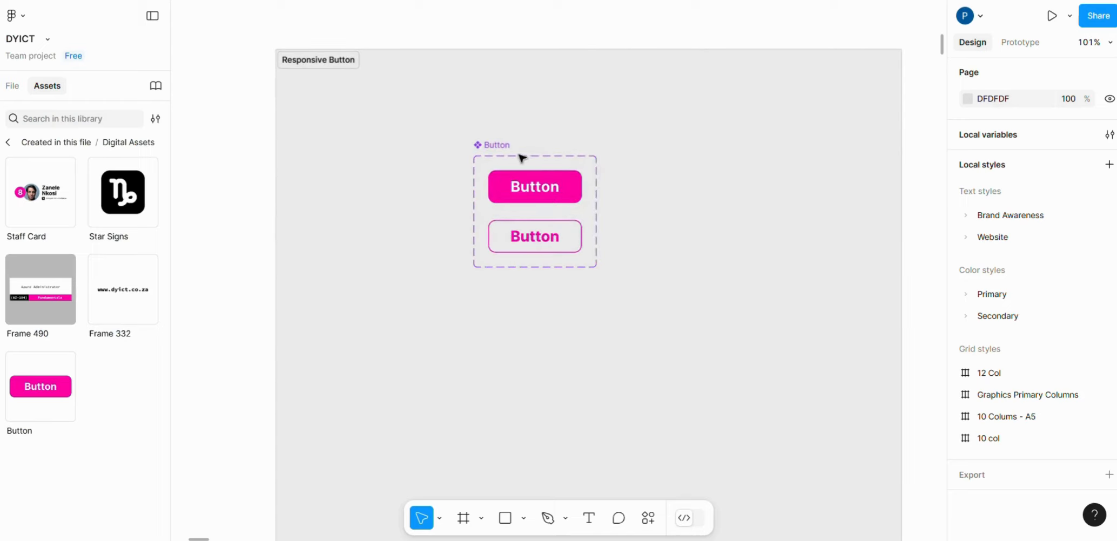
drag(503, 146, 332, 223)
click(446, 195)
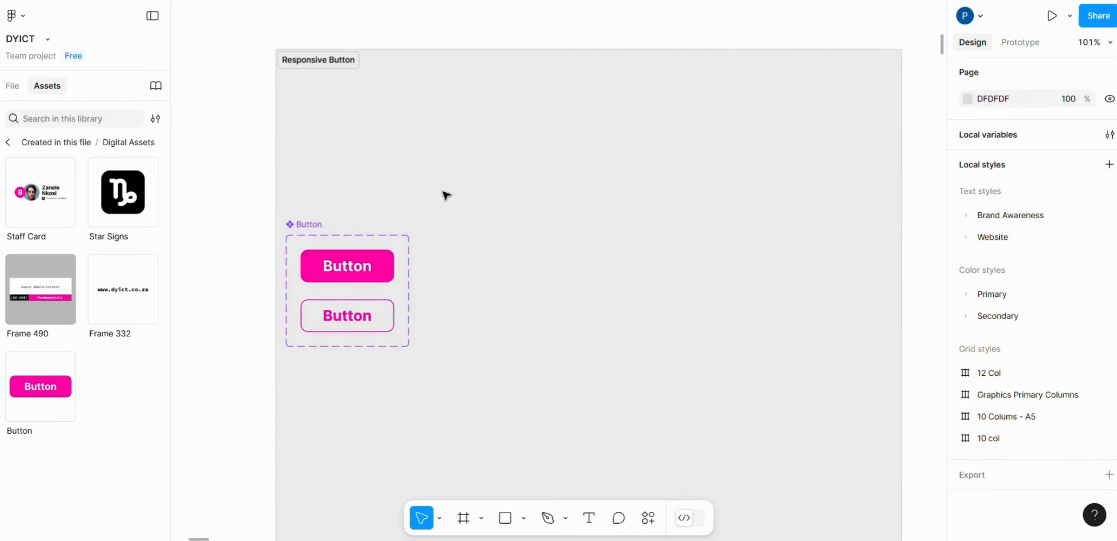
- Draw a frame about 317 × 296 beside the Button component set and name it Button test
click(463, 520)
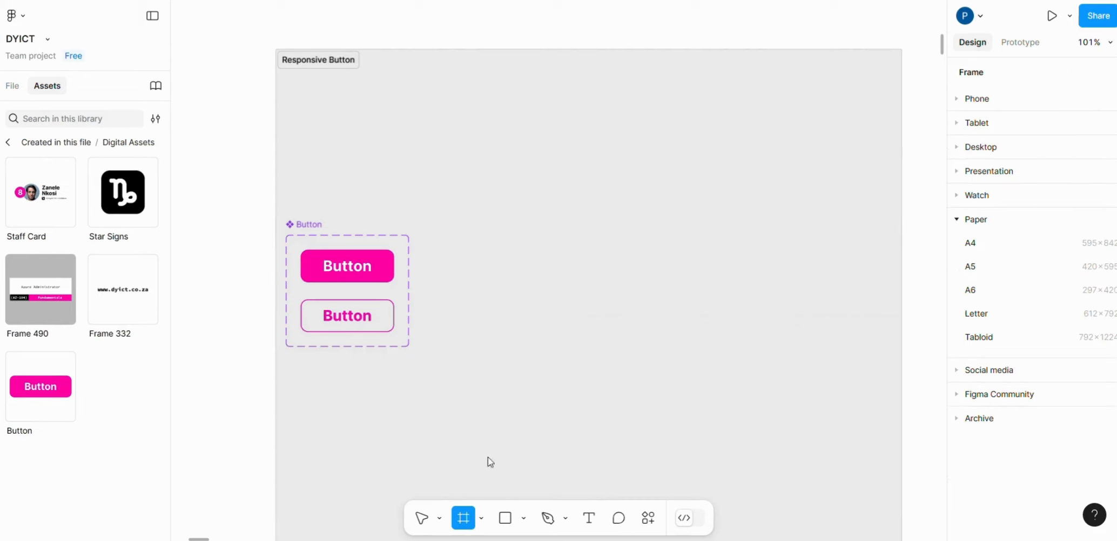
mouse_move(465, 189)
mouse_down()
mouse_move(626, 289)
mouse_move(686, 374)
mouse_move(668, 399)
mouse_move(700, 409)
mouse_up()
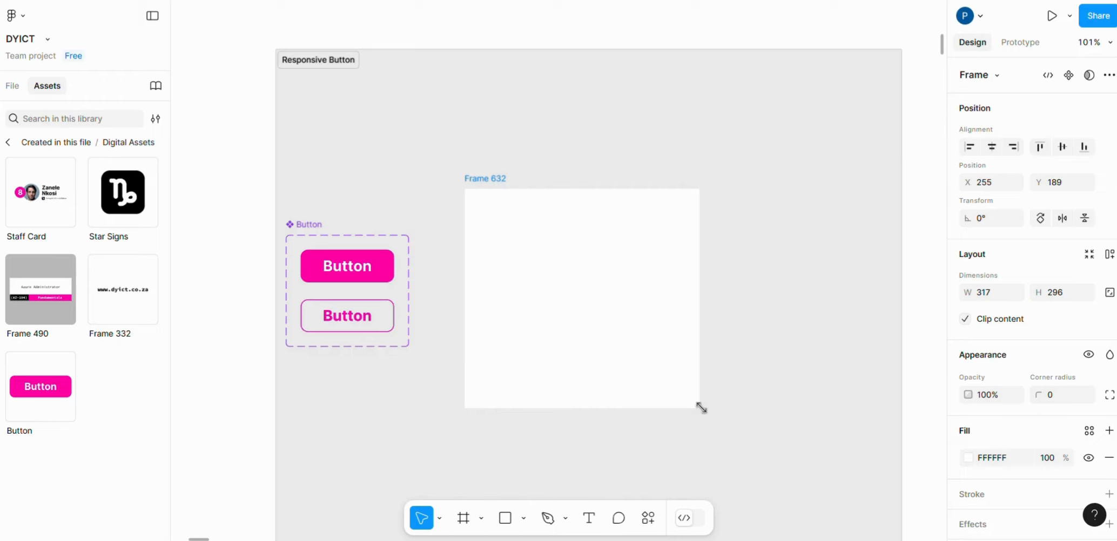
double_click(483, 179)
text(Button test)
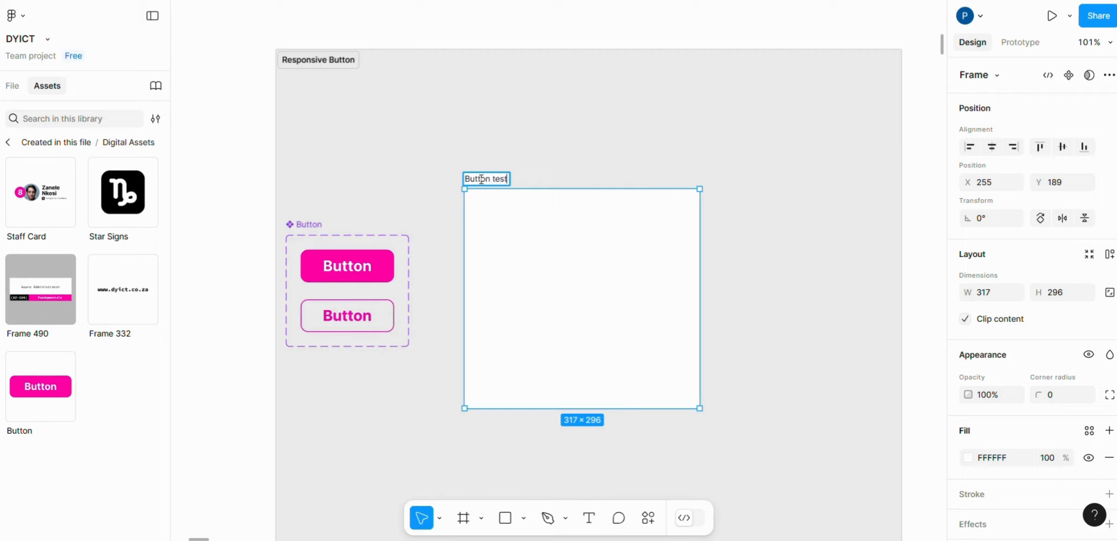
click(543, 145)
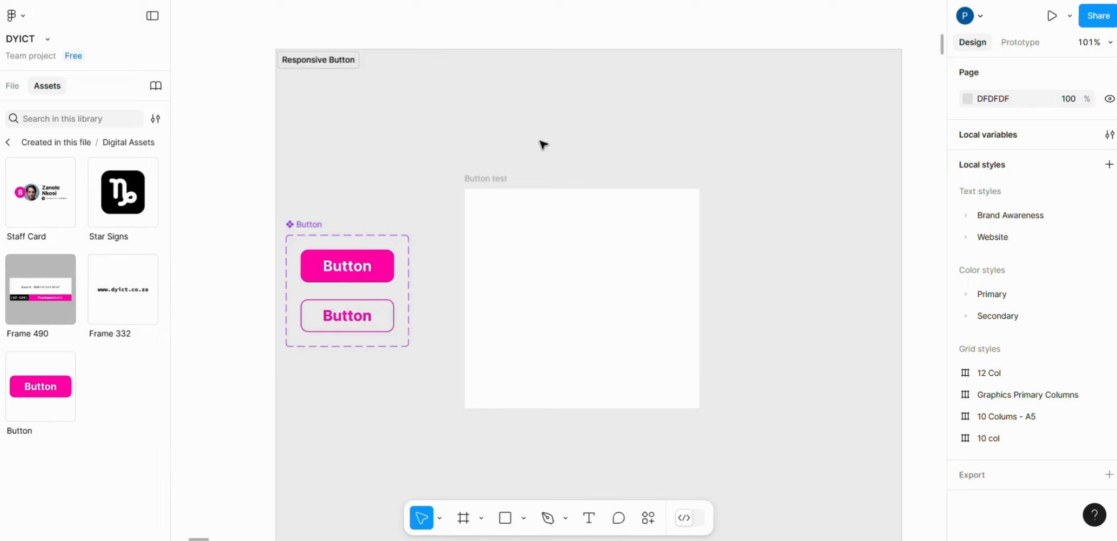
- Move the Button test frame slightly up and to the right, to about X 278, Y 178
click(656, 152)
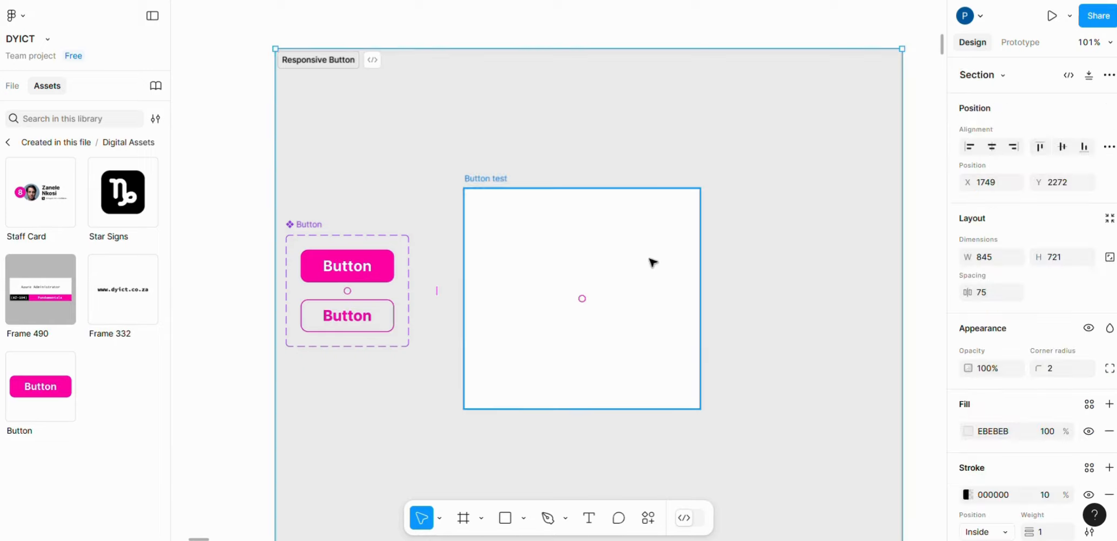
click(649, 266)
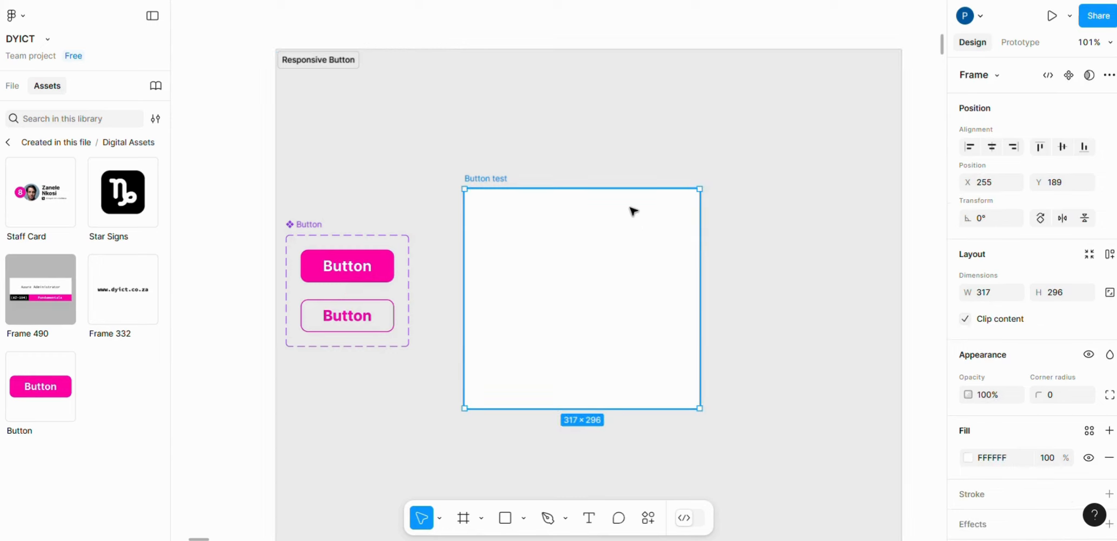
scroll(643, 125, down, 1)
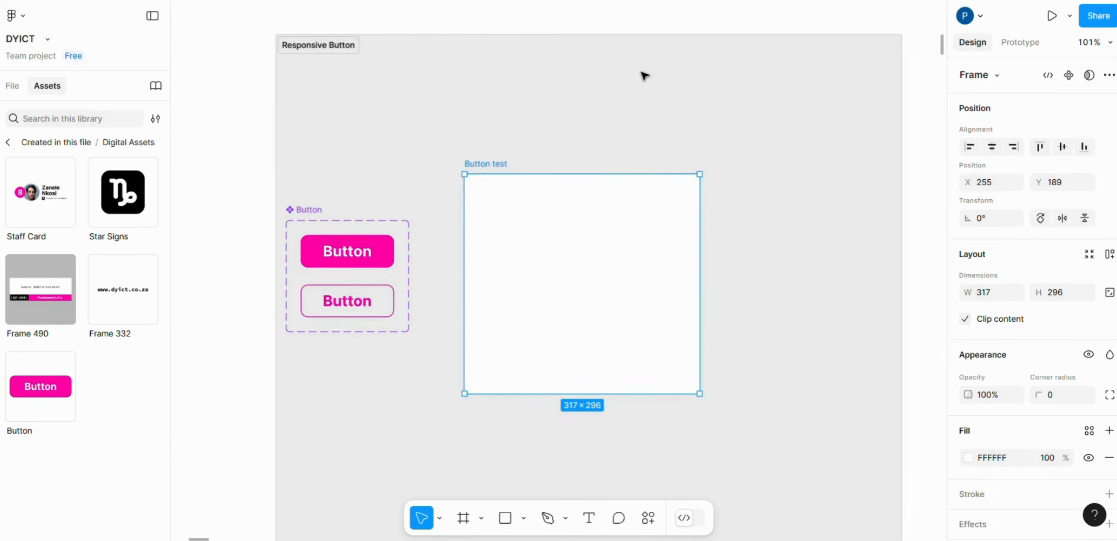
key(Escape)
drag(572, 286, 591, 277)
click(696, 90)
click(577, 304)
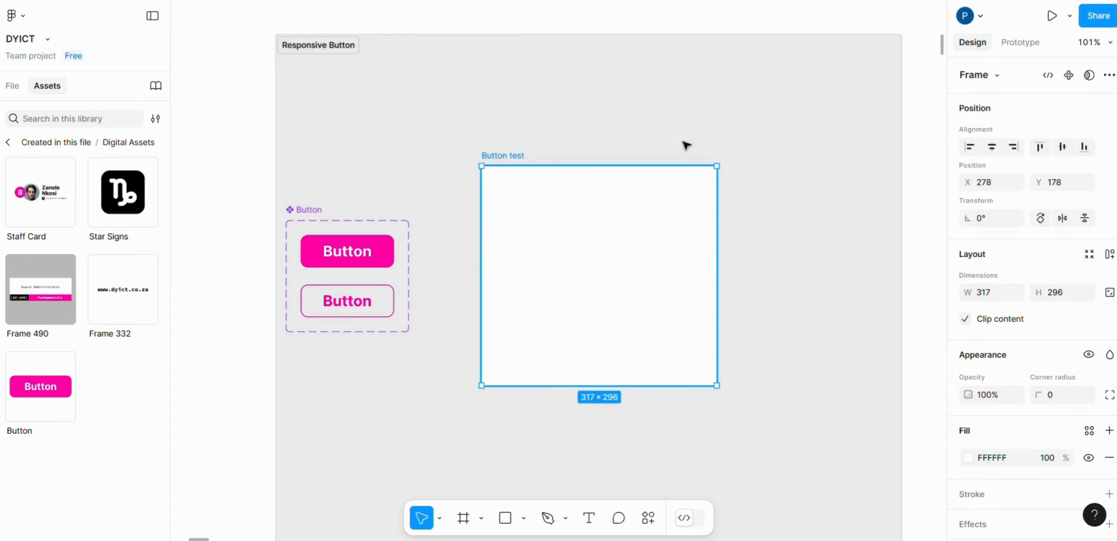
click(705, 102)
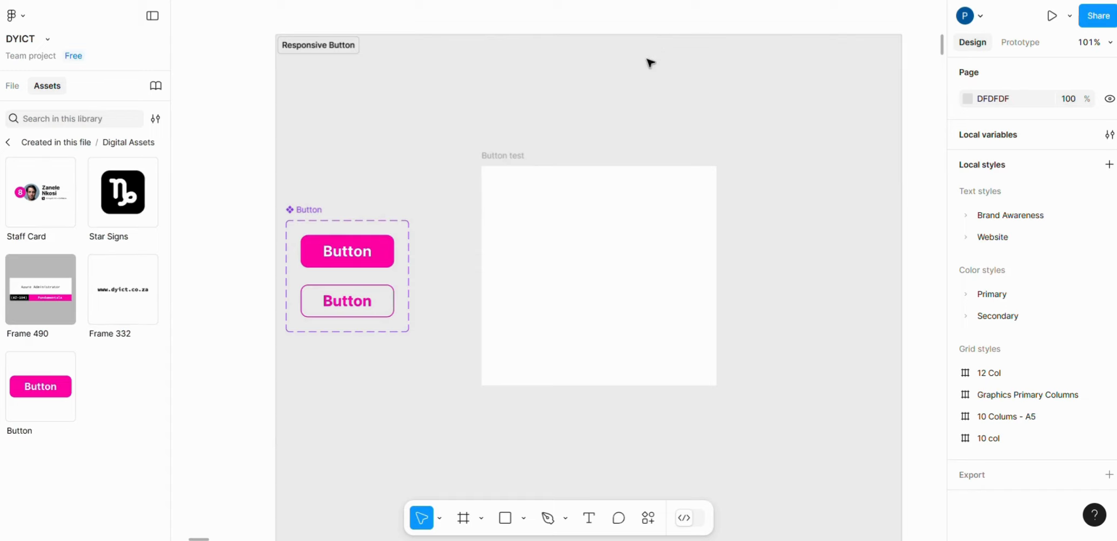
- Place an instance of the Button component from the file's assets in the centre of the Button test frame
click(11, 86)
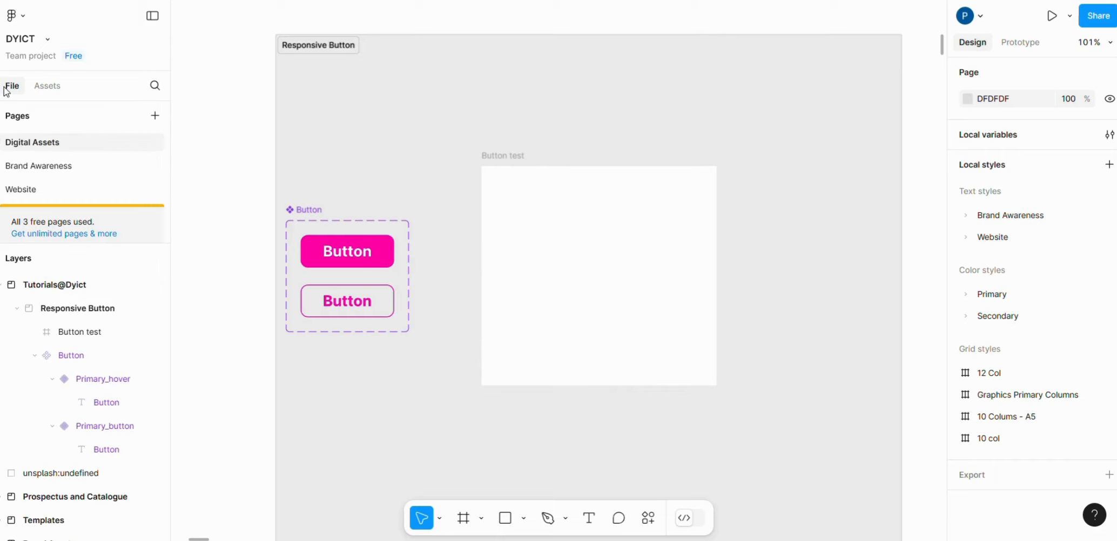
click(53, 90)
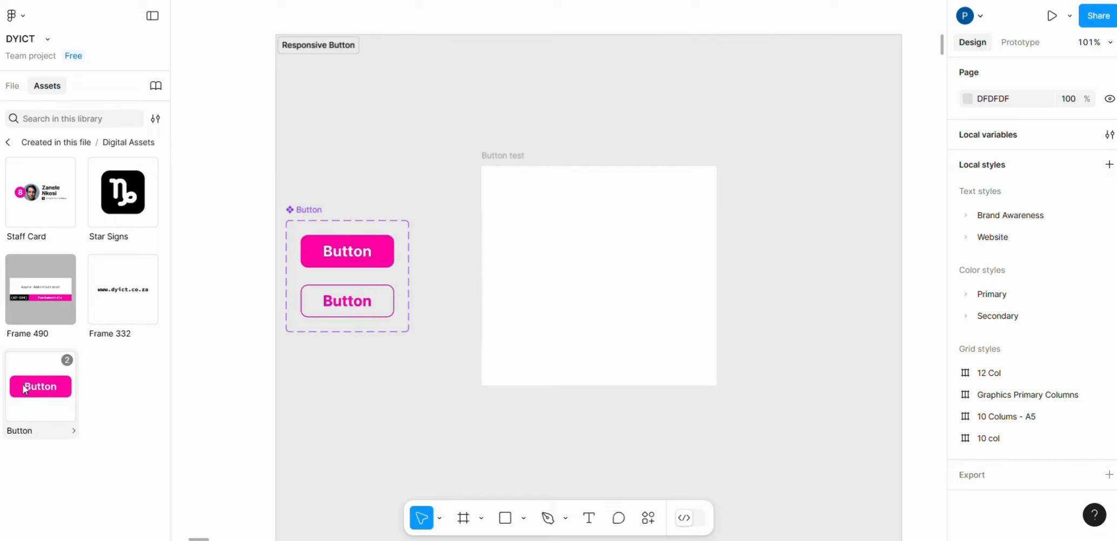
drag(23, 384, 588, 279)
click(676, 224)
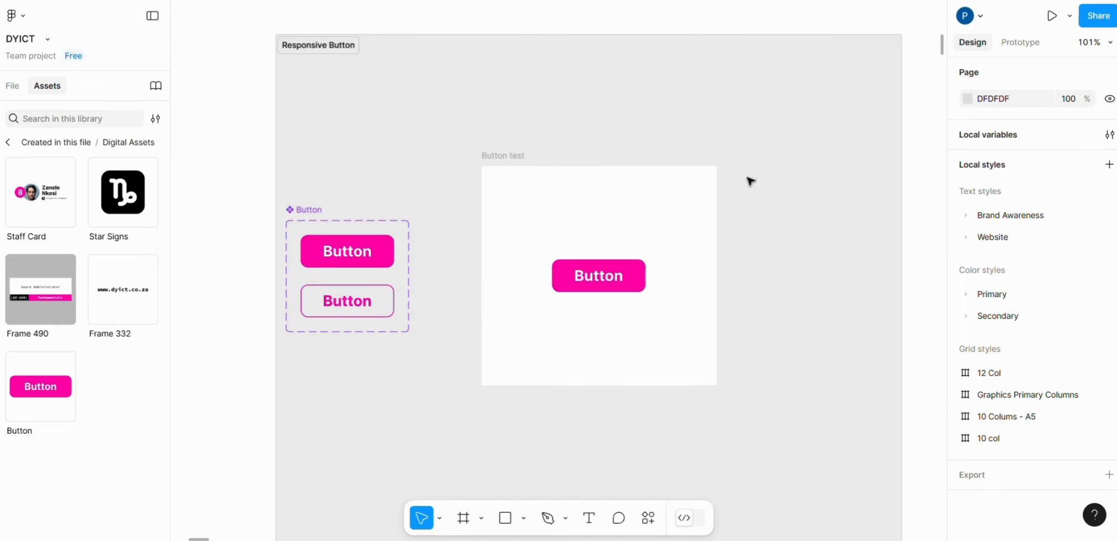
- Add a prototype flow starting point to the Button test frame, keeping the default flow name
click(505, 155)
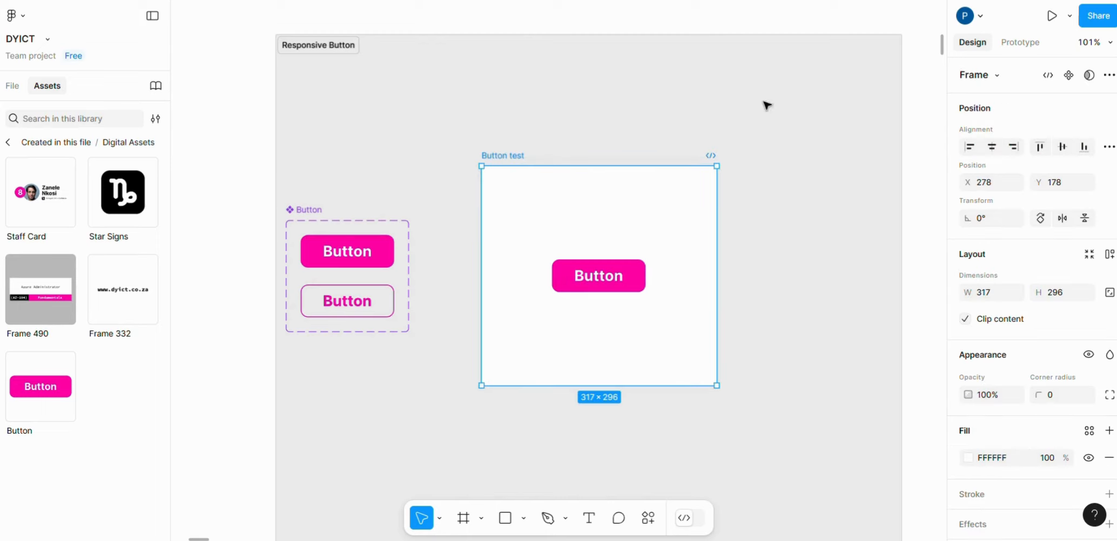
click(1024, 44)
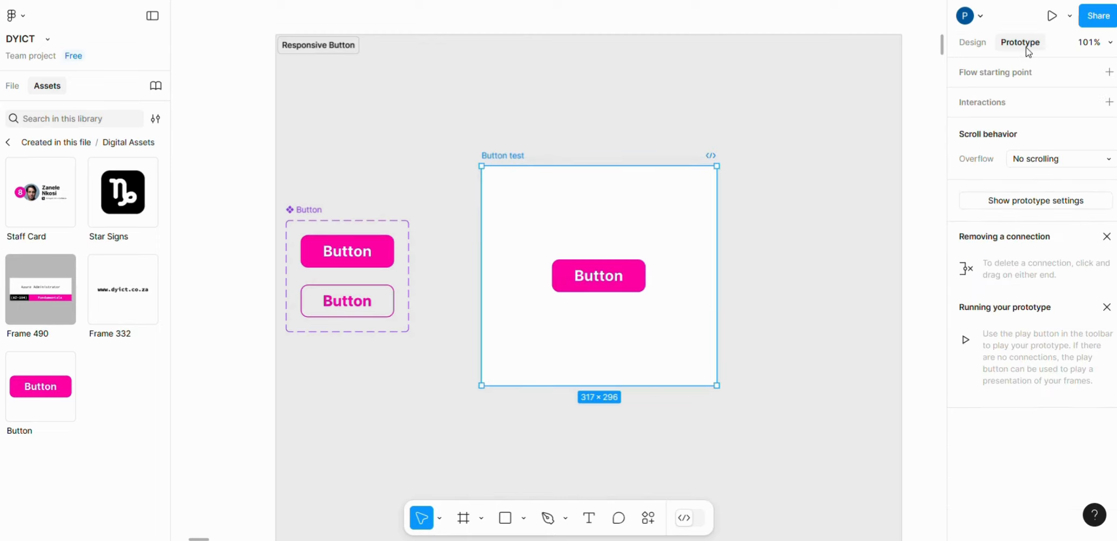
click(1113, 75)
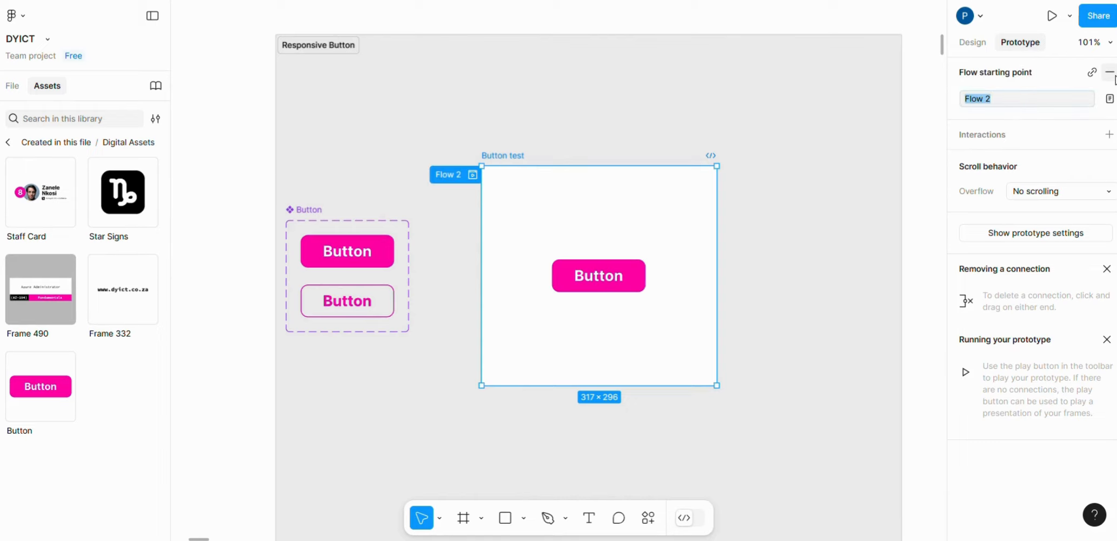
click(543, 117)
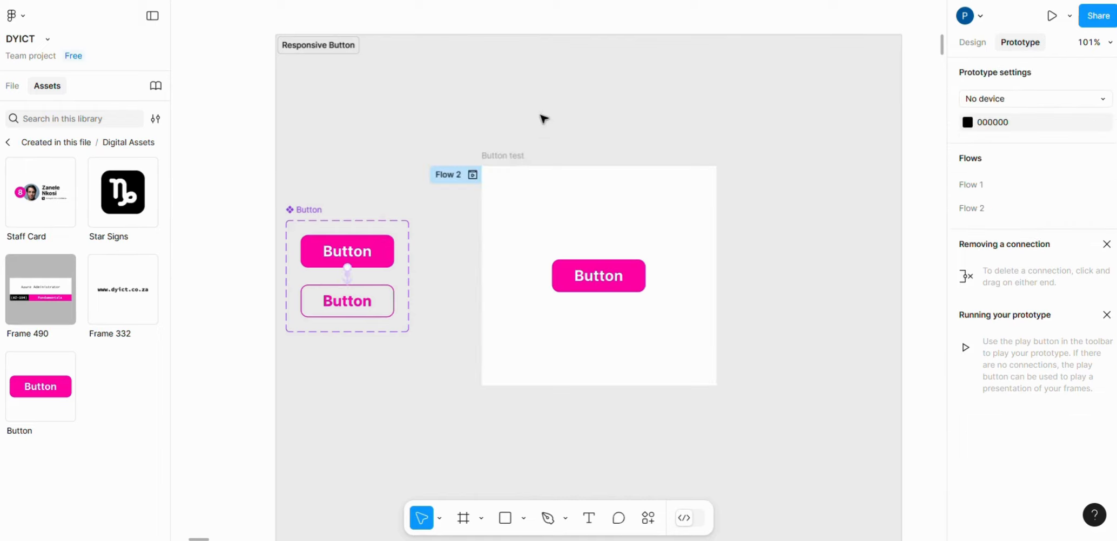
- Preview the Button test flow and open the preview in its own tab
click(474, 175)
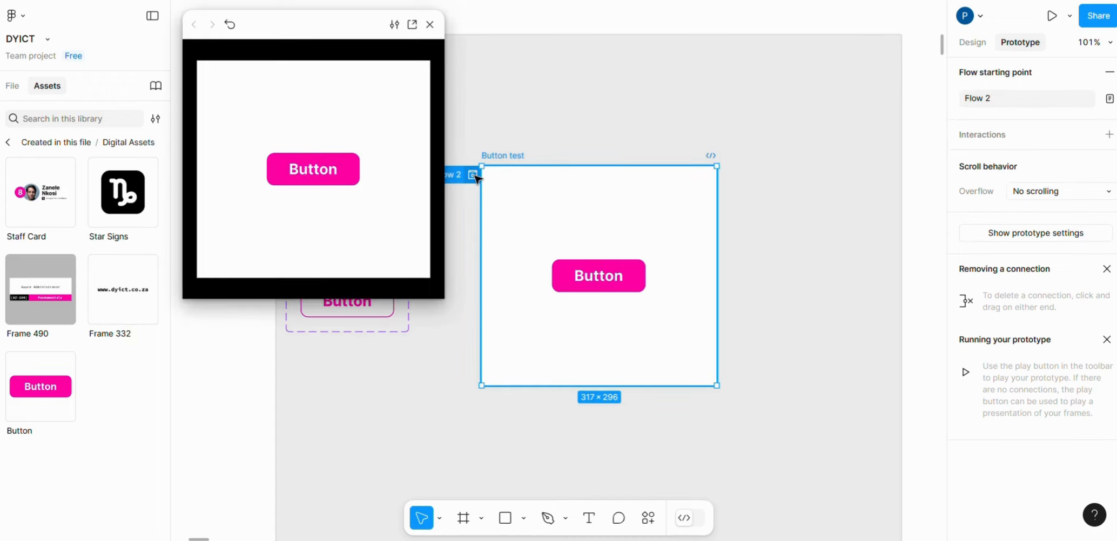
click(413, 25)
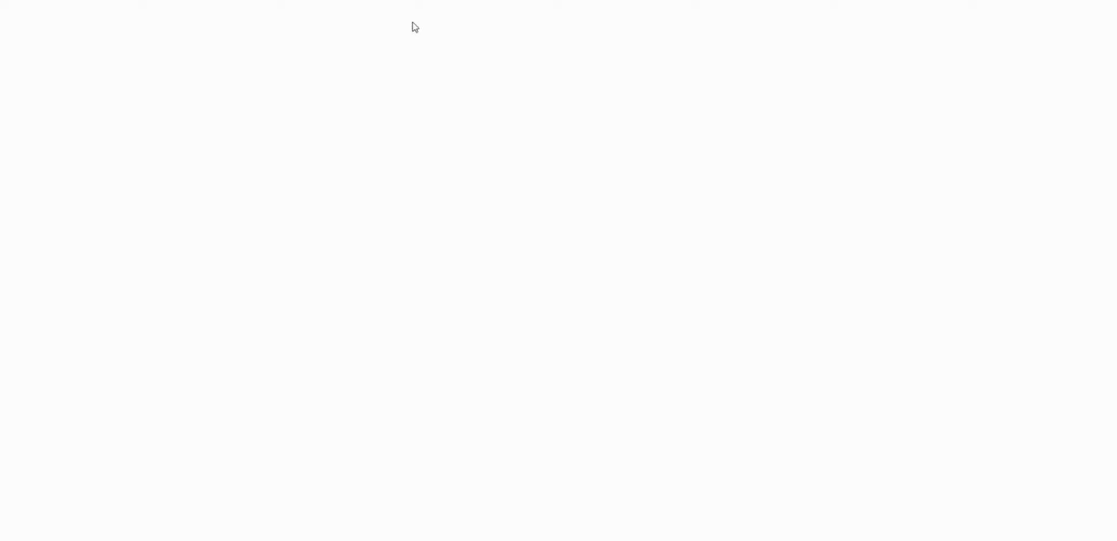